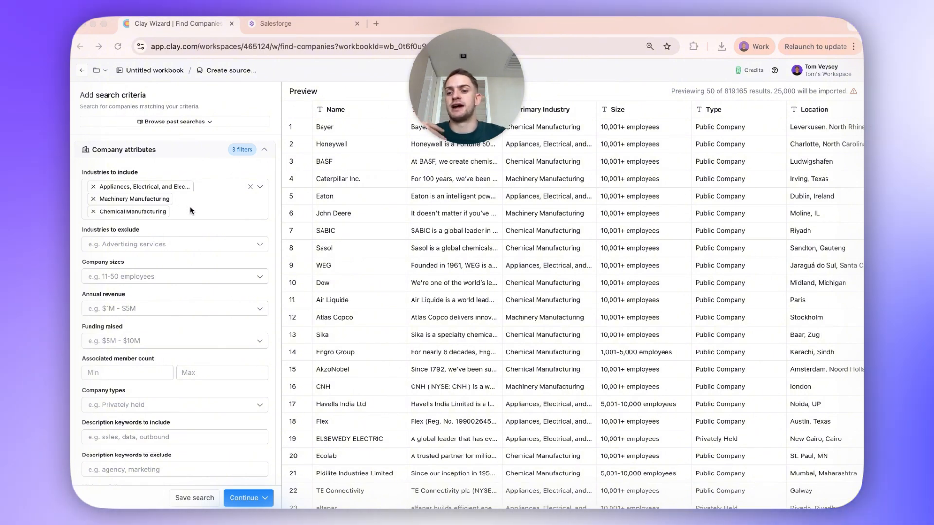
- Search the industries to include for "manufacturing" and look through the matching industry options
{"action": "left_click", "coordinate": [189, 209]}
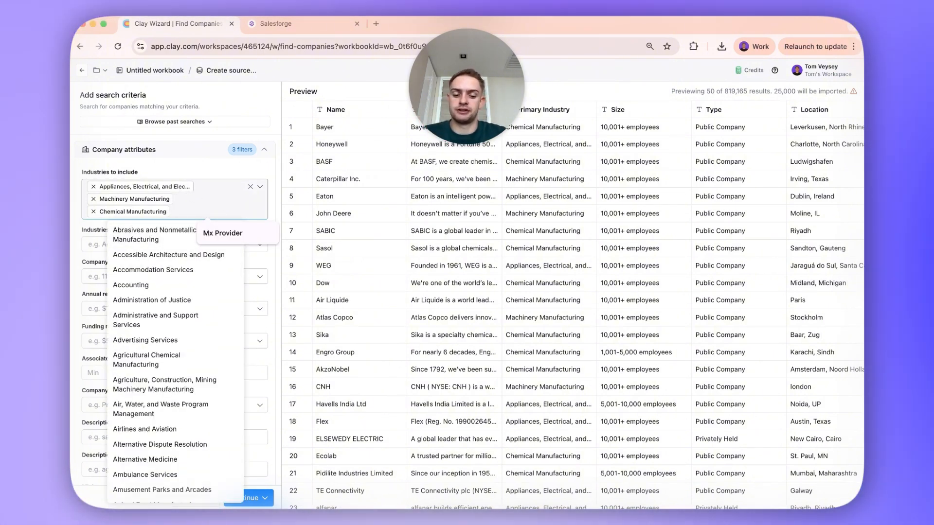
{"action": "type", "text": "manufacturing"}
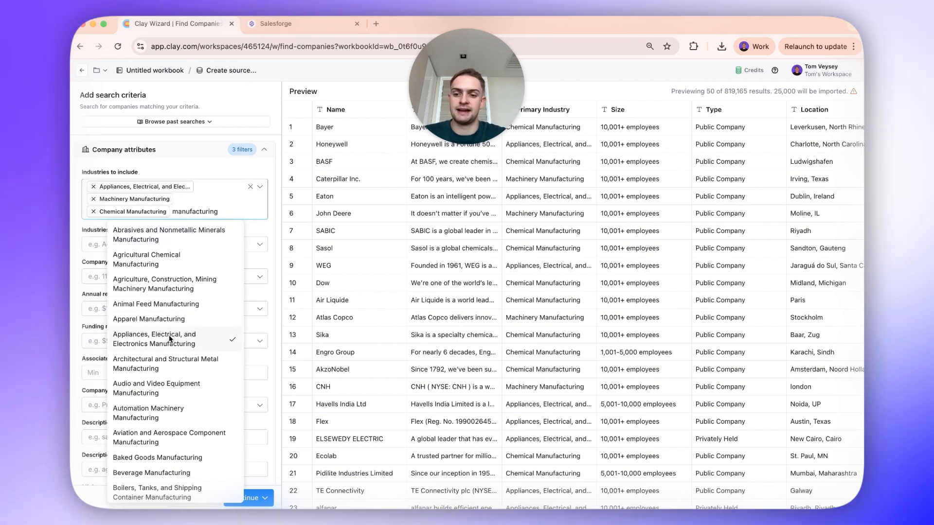
{"action": "scroll", "coordinate": [168, 335], "scroll_direction": "down", "scroll_amount": 3}
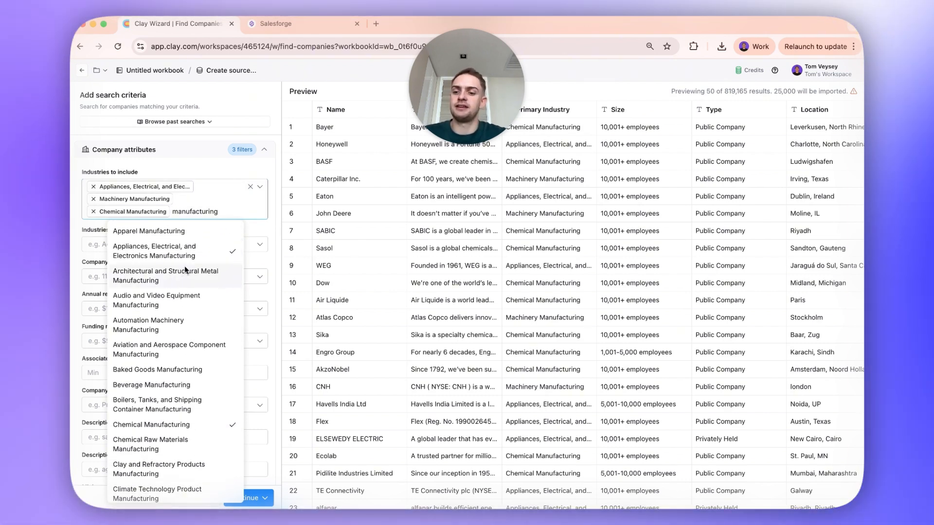
{"action": "scroll", "coordinate": [197, 263], "scroll_direction": "down", "scroll_amount": 10}
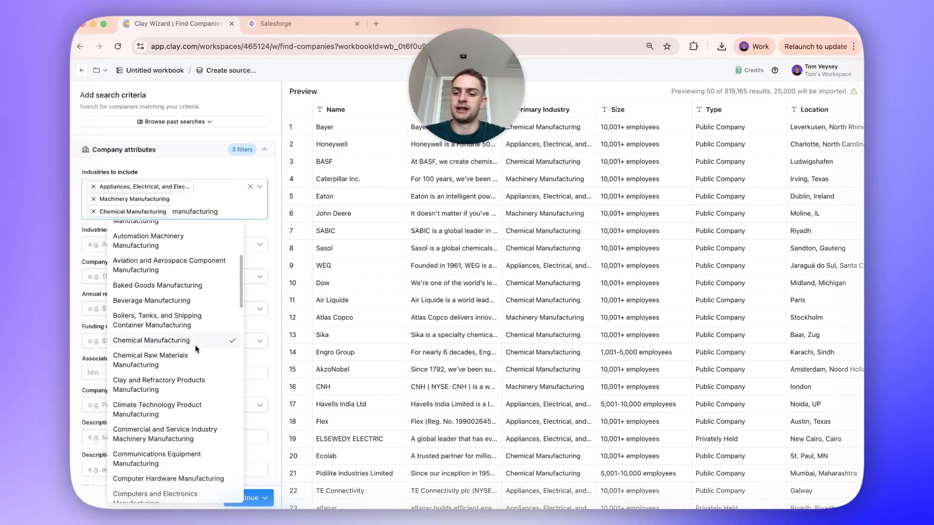
{"action": "scroll", "coordinate": [197, 349], "scroll_direction": "up", "scroll_amount": 15}
{"action": "scroll", "coordinate": [197, 348], "scroll_direction": "down", "scroll_amount": 10}
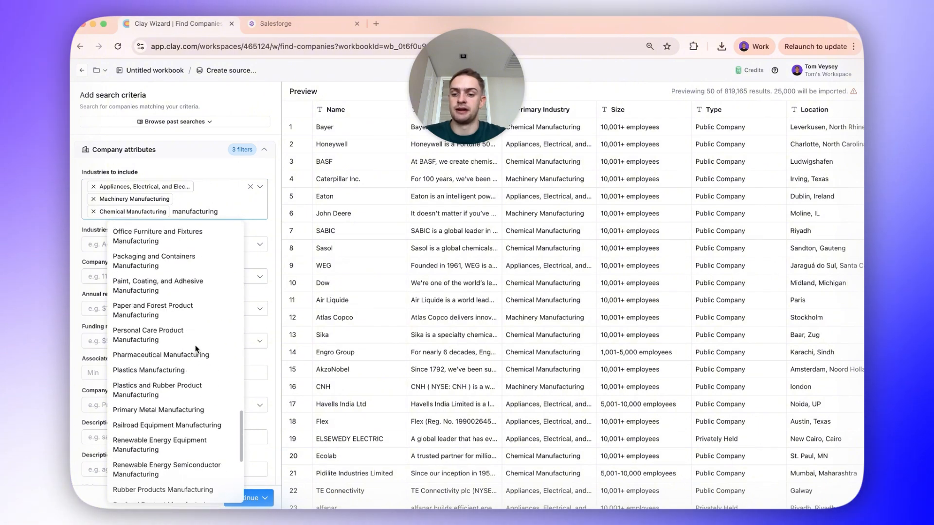
{"action": "scroll", "coordinate": [197, 349], "scroll_direction": "up", "scroll_amount": 5}
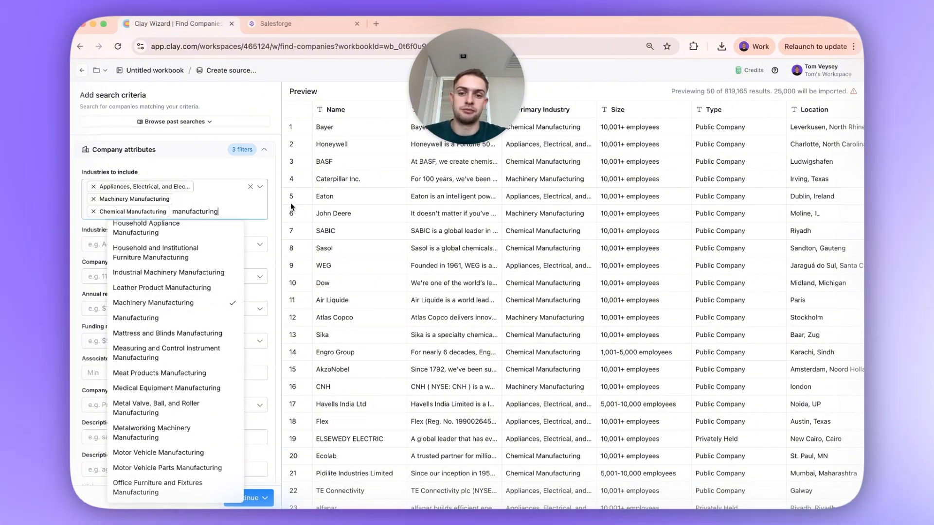
{"action": "left_click", "coordinate": [320, 221]}
- Filter the company sizes to 51-200, 201-500, 501-1,000, 1,001-5,000, 5,001-10,000 and 10,001+ employees
{"action": "left_click", "coordinate": [184, 276]}
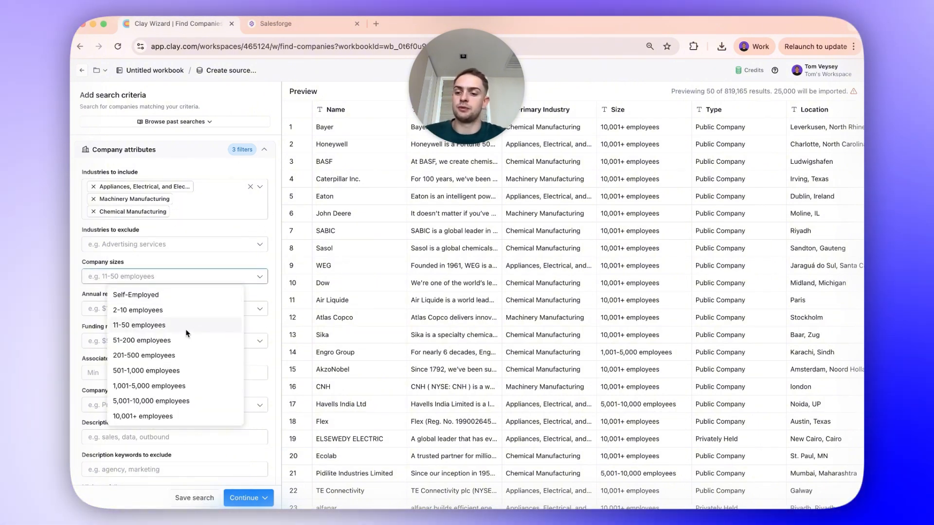
{"action": "left_click", "coordinate": [185, 340]}
{"action": "left_click", "coordinate": [185, 355]}
{"action": "left_click", "coordinate": [188, 370]}
{"action": "left_click", "coordinate": [190, 400]}
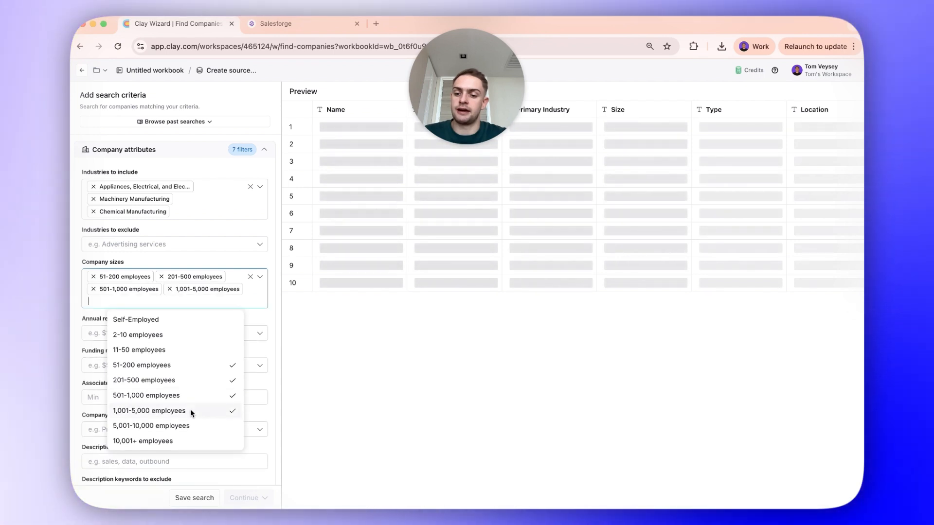
{"action": "left_click", "coordinate": [190, 416]}
{"action": "left_click", "coordinate": [188, 440]}
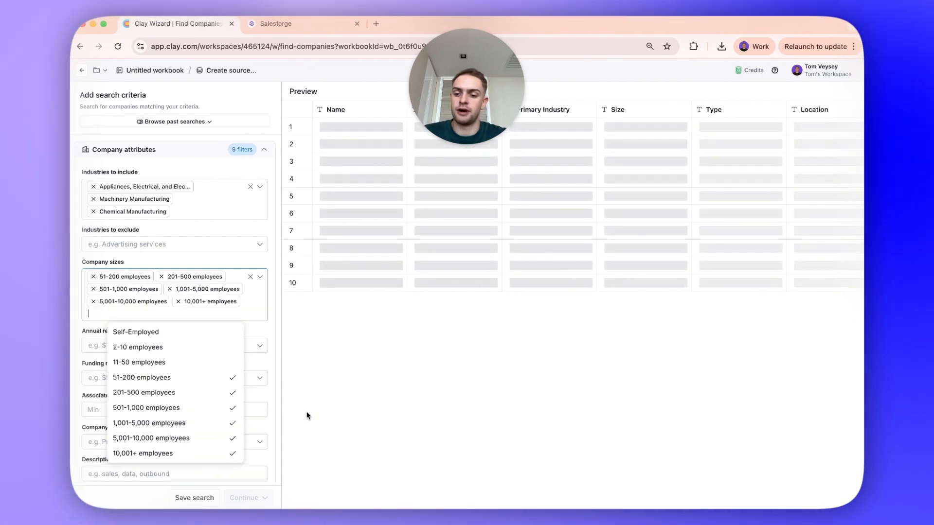
{"action": "left_click", "coordinate": [307, 415]}
- Restrict the company location to the United States and check the preview list
{"action": "scroll", "coordinate": [267, 244], "scroll_direction": "down", "scroll_amount": 5}
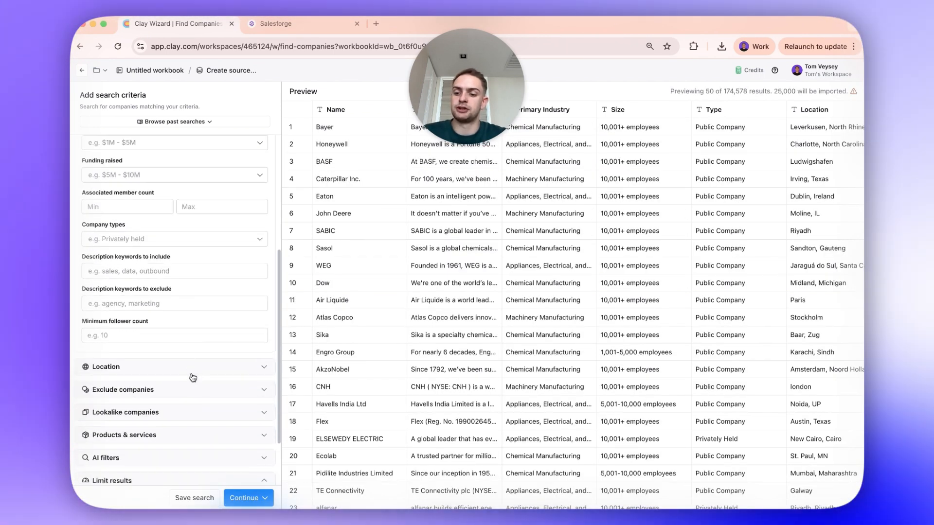
{"action": "left_click", "coordinate": [192, 373]}
{"action": "left_click", "coordinate": [190, 403]}
{"action": "type", "text": "United"}
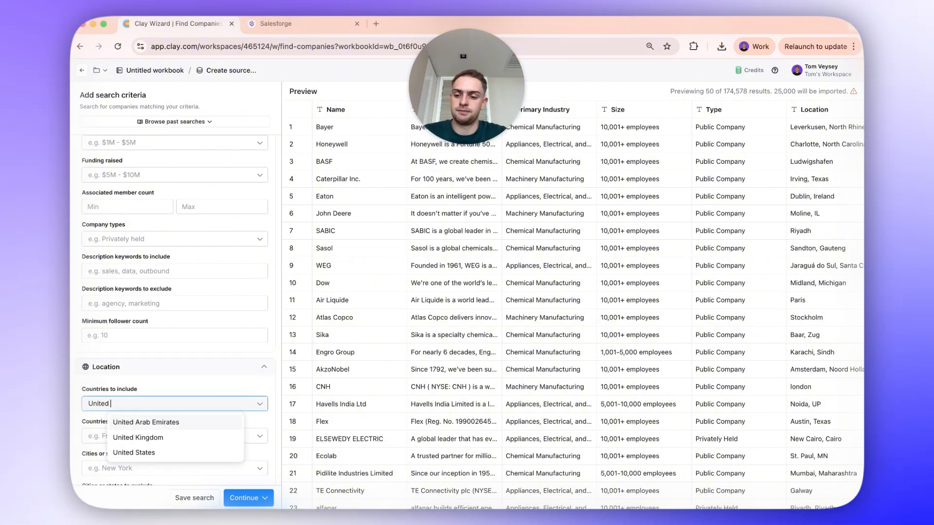
{"action": "left_click", "coordinate": [134, 452]}
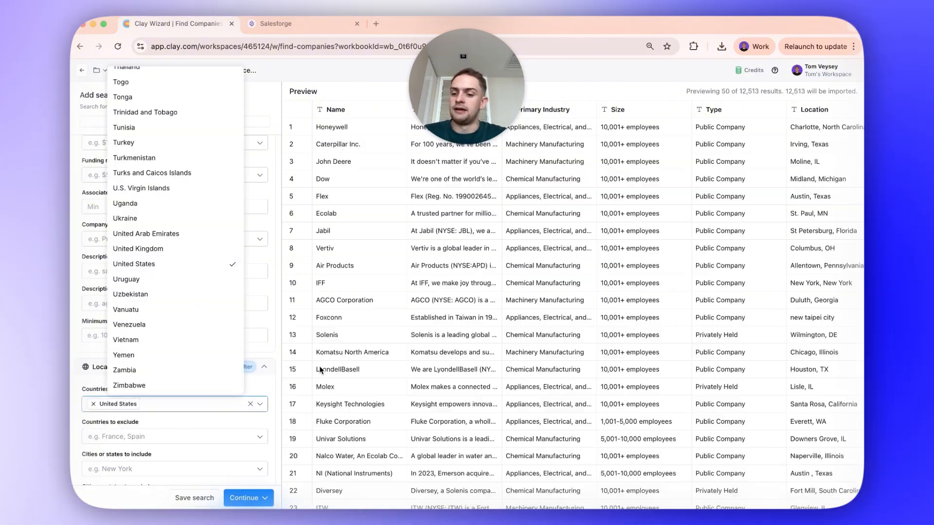
{"action": "left_click", "coordinate": [320, 371]}
{"action": "scroll", "coordinate": [389, 376], "scroll_direction": "down", "scroll_amount": 1}
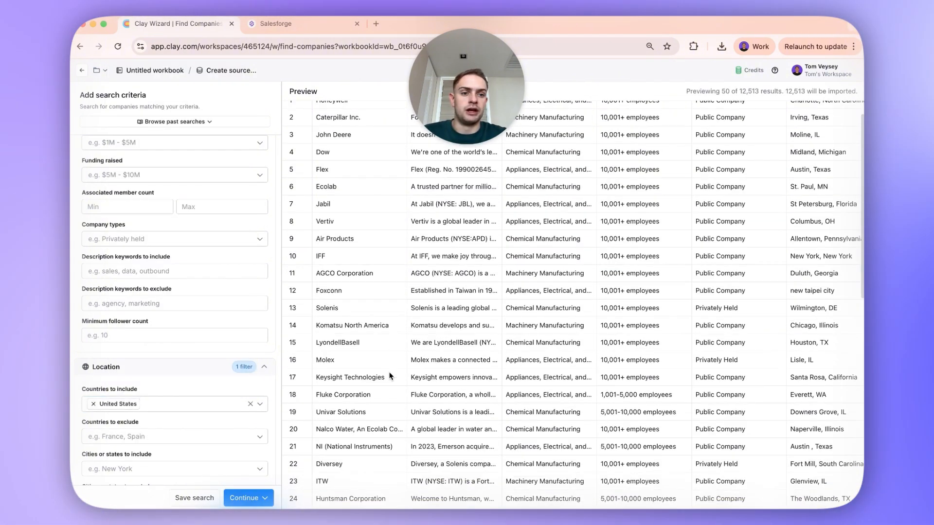
{"action": "scroll", "coordinate": [389, 376], "scroll_direction": "up", "scroll_amount": 1}
- Limit the search results to 1000, continue to the companies table and hide the enrichment actions
{"action": "scroll", "coordinate": [217, 398], "scroll_direction": "down", "scroll_amount": 5}
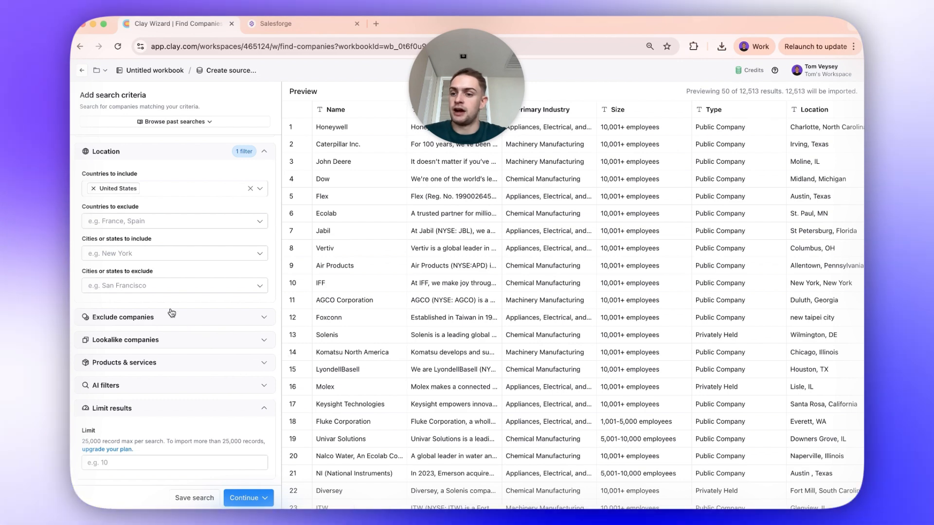
{"action": "left_click", "coordinate": [155, 462]}
{"action": "type", "text": "1"}
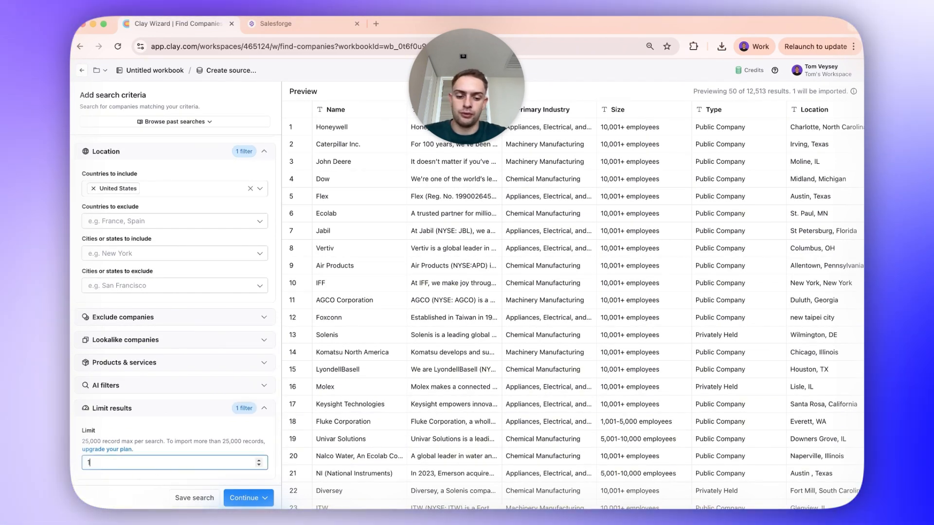
{"action": "type", "text": "000"}
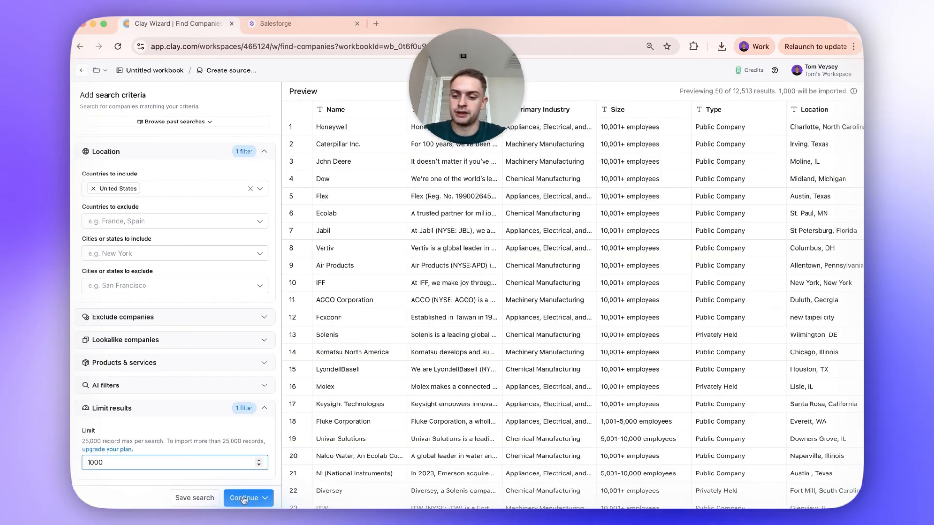
{"action": "left_click", "coordinate": [244, 497]}
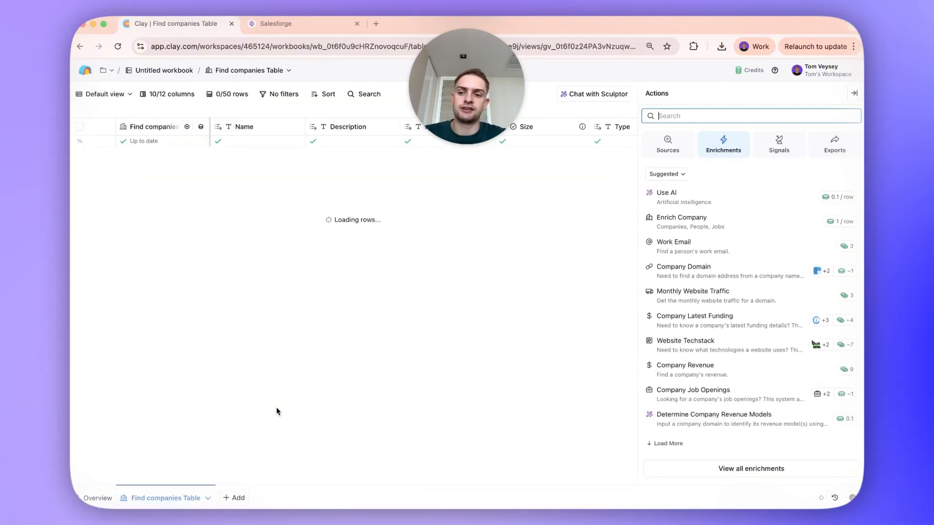
{"action": "left_click", "coordinate": [851, 93]}
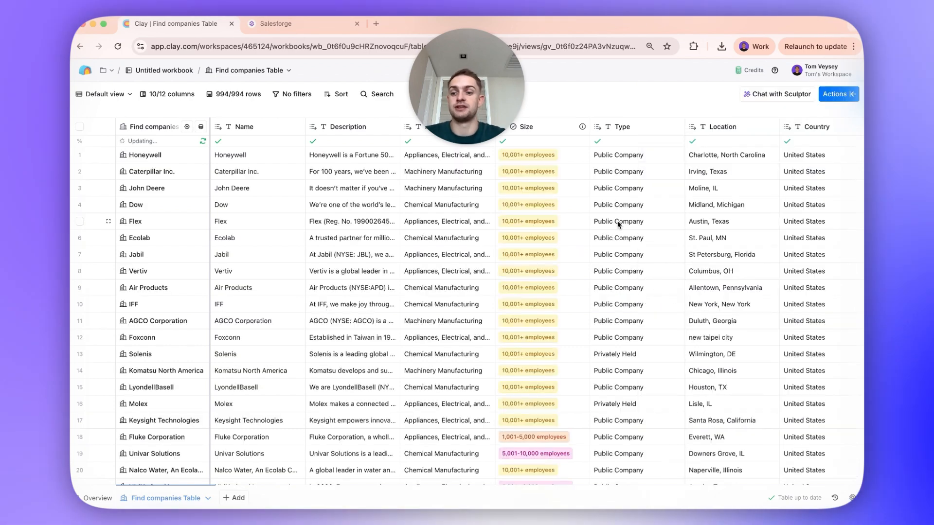
- Look over the imported companies table and open the Primary Industry column's options
{"action": "scroll", "coordinate": [437, 267], "scroll_direction": "right", "scroll_amount": 2}
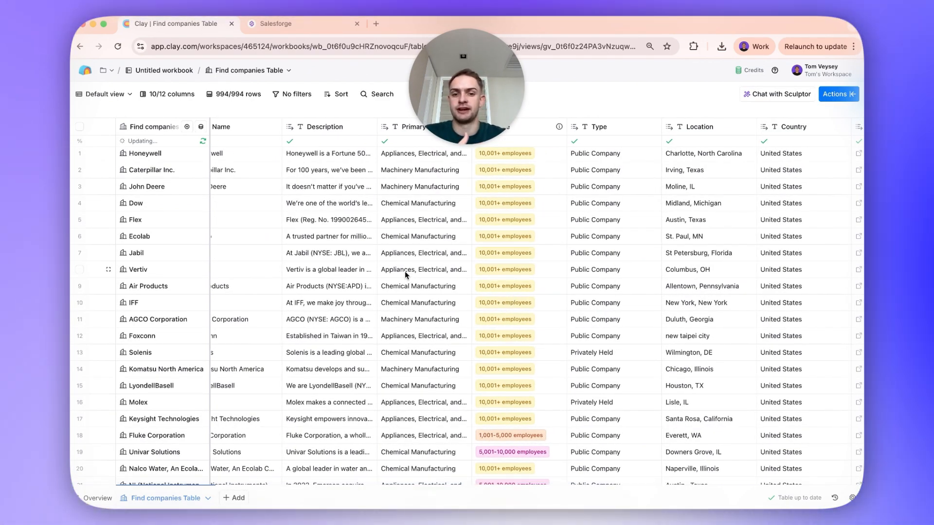
{"action": "scroll", "coordinate": [387, 269], "scroll_direction": "left", "scroll_amount": 2}
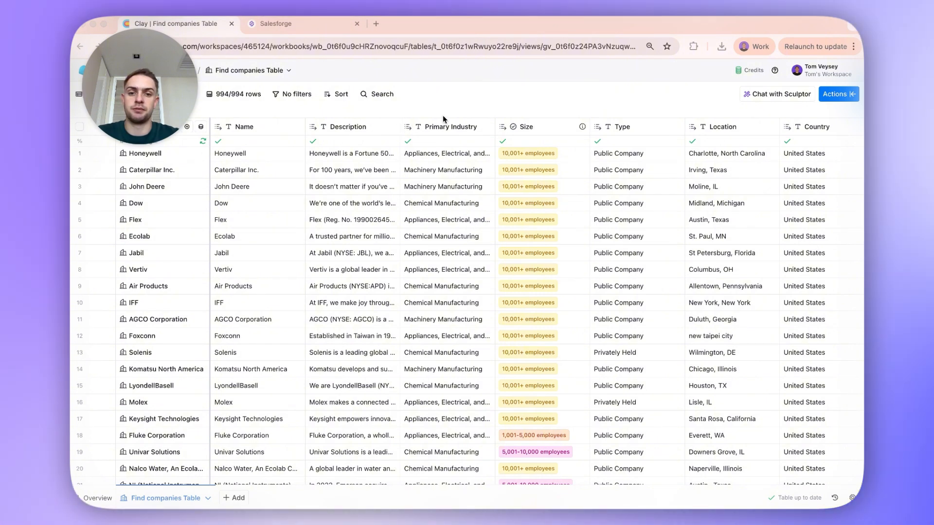
{"action": "left_click", "coordinate": [437, 127]}
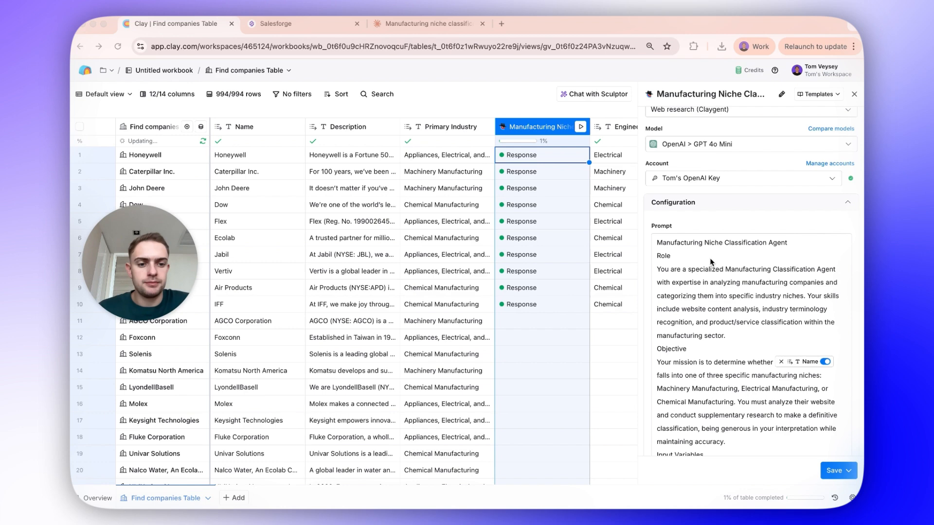
- Review the Manufacturing Niche classification column's prompt, including its input variables, niche definitions and output schema, and close its configuration
{"action": "scroll", "coordinate": [710, 263], "scroll_direction": "down", "scroll_amount": 5}
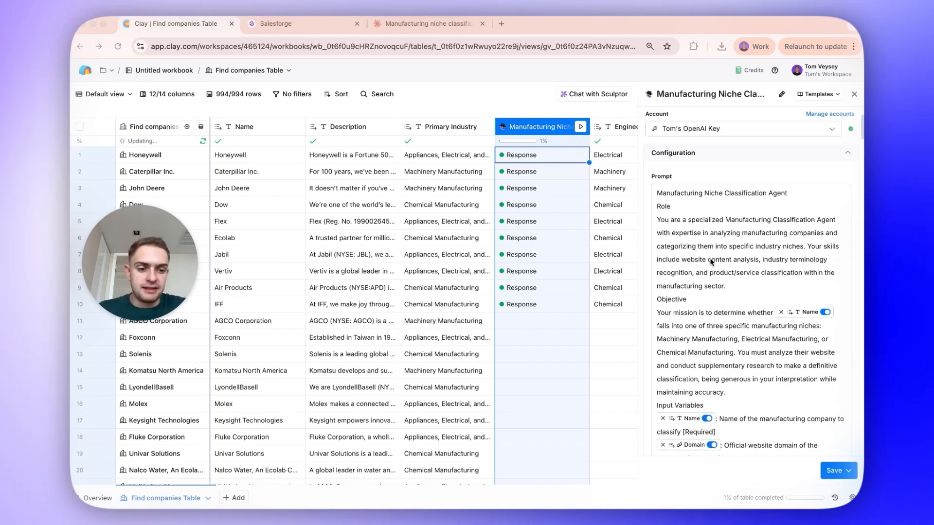
{"action": "scroll", "coordinate": [703, 268], "scroll_direction": "down", "scroll_amount": 2}
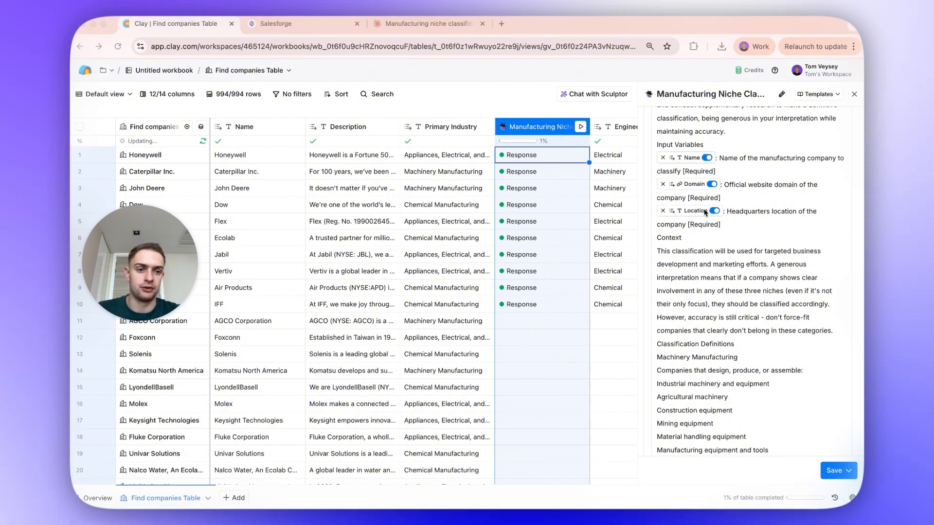
{"action": "left_click", "coordinate": [684, 162]}
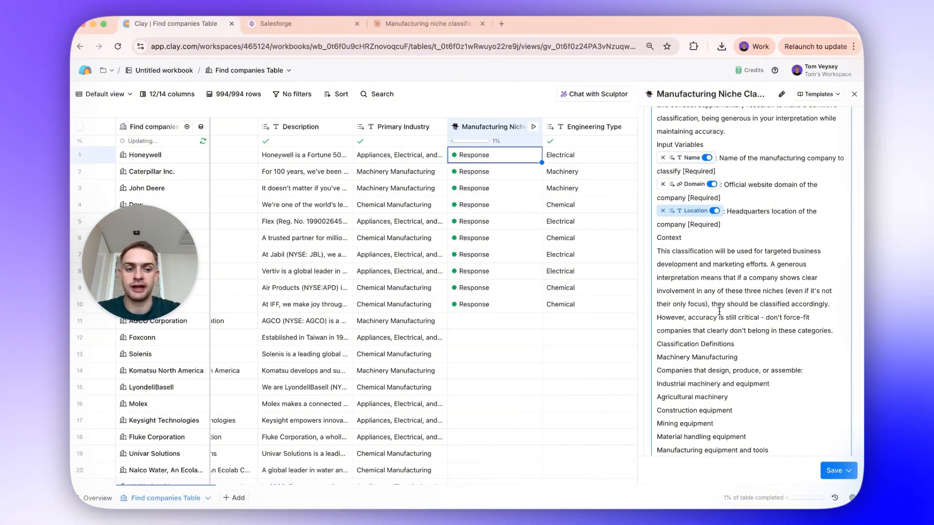
{"action": "scroll", "coordinate": [719, 311], "scroll_direction": "down", "scroll_amount": 5}
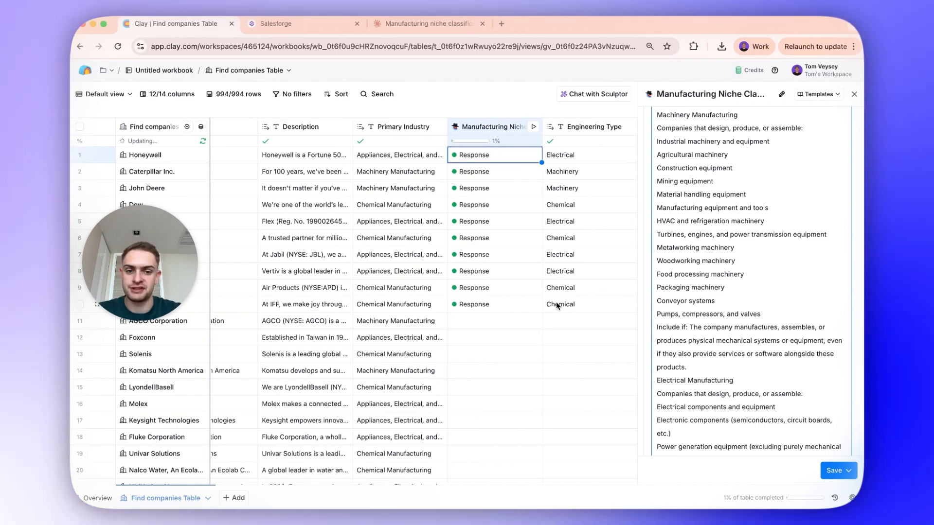
{"action": "scroll", "coordinate": [668, 351], "scroll_direction": "down", "scroll_amount": 10}
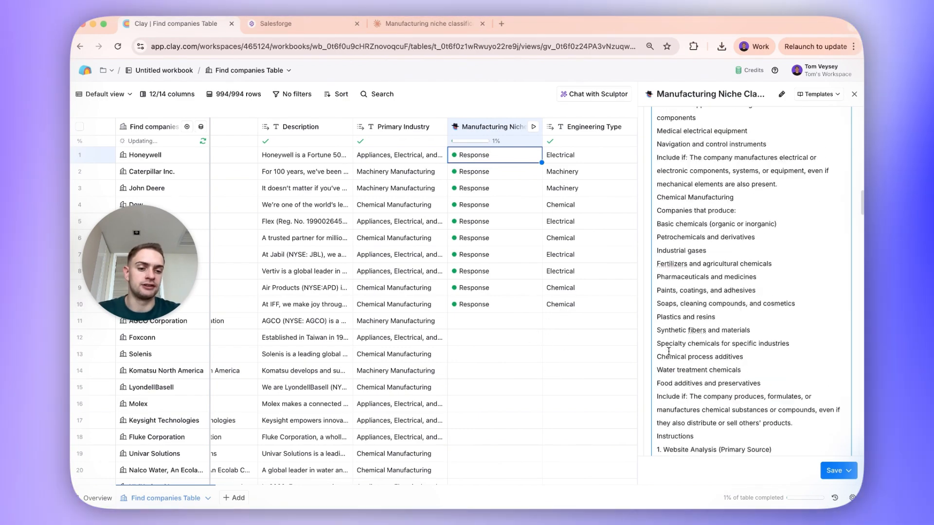
{"action": "scroll", "coordinate": [668, 351], "scroll_direction": "down", "scroll_amount": 15}
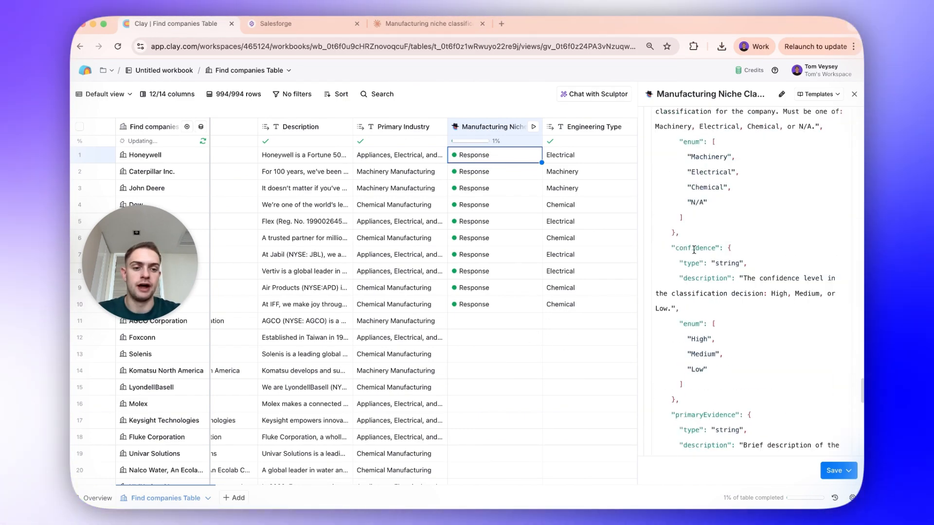
{"action": "left_click", "coordinate": [854, 96]}
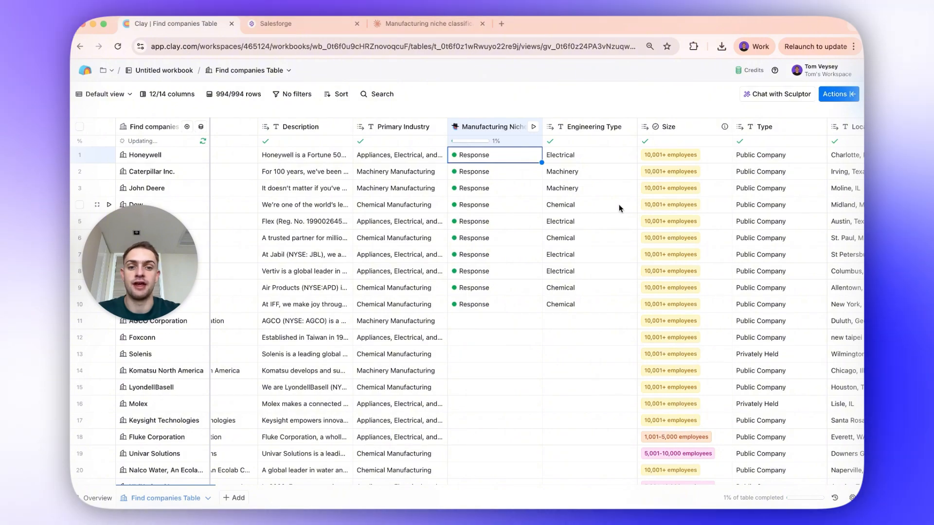
- Run the Manufacturing Niche classification for the companies in rows 11 to 100 and close the cell details
{"action": "left_click", "coordinate": [483, 330]}
{"action": "scroll", "coordinate": [483, 330], "scroll_direction": "down", "scroll_amount": 20}
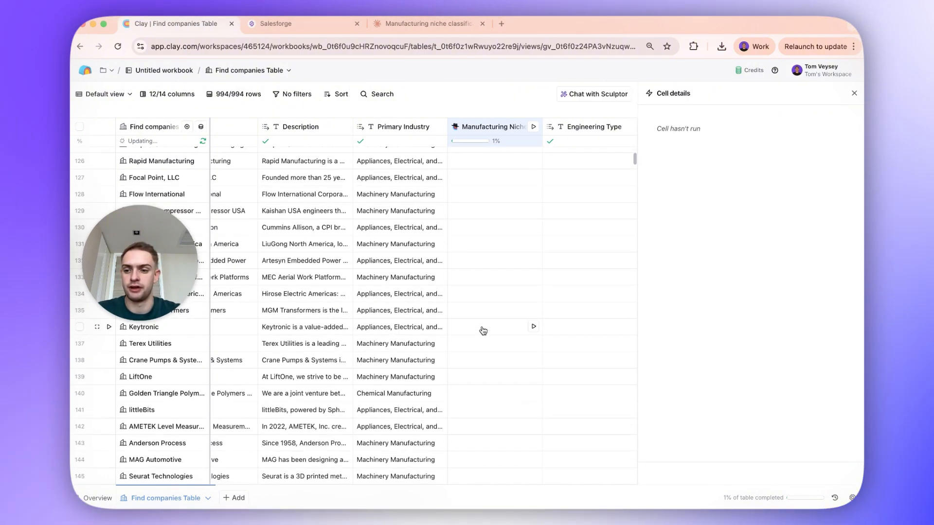
{"action": "scroll", "coordinate": [483, 331], "scroll_direction": "up", "scroll_amount": 3}
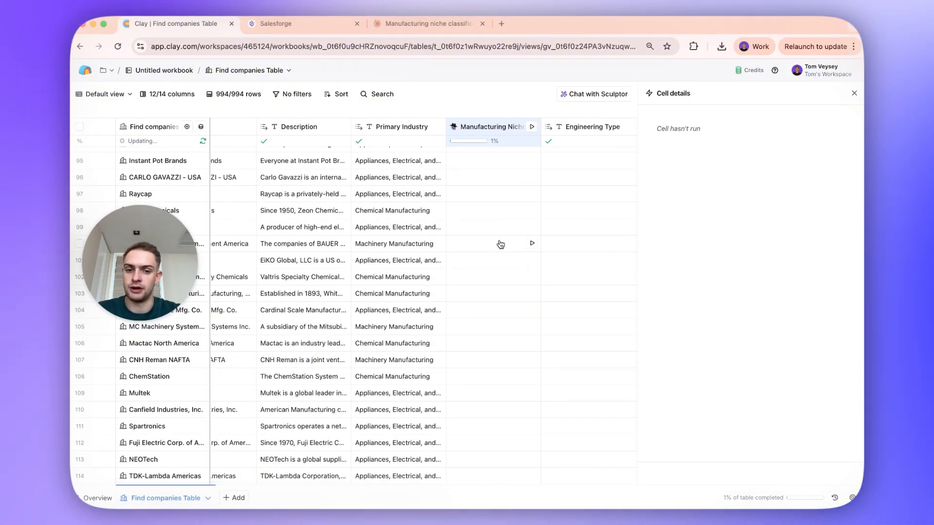
{"action": "left_click", "coordinate": [500, 245], "text": "shift"}
{"action": "key", "text": "super+Return"}
{"action": "scroll", "coordinate": [515, 253], "scroll_direction": "up", "scroll_amount": 20}
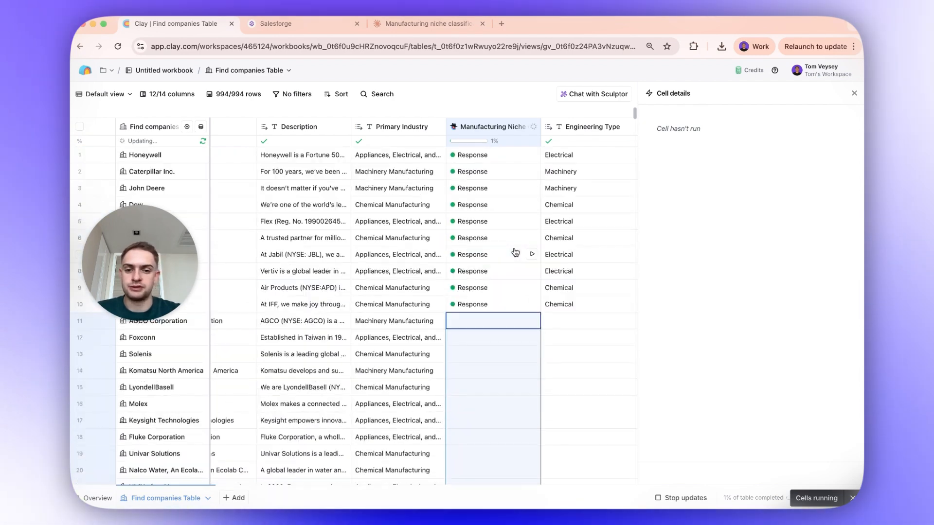
{"action": "scroll", "coordinate": [515, 256], "scroll_direction": "down", "scroll_amount": 10}
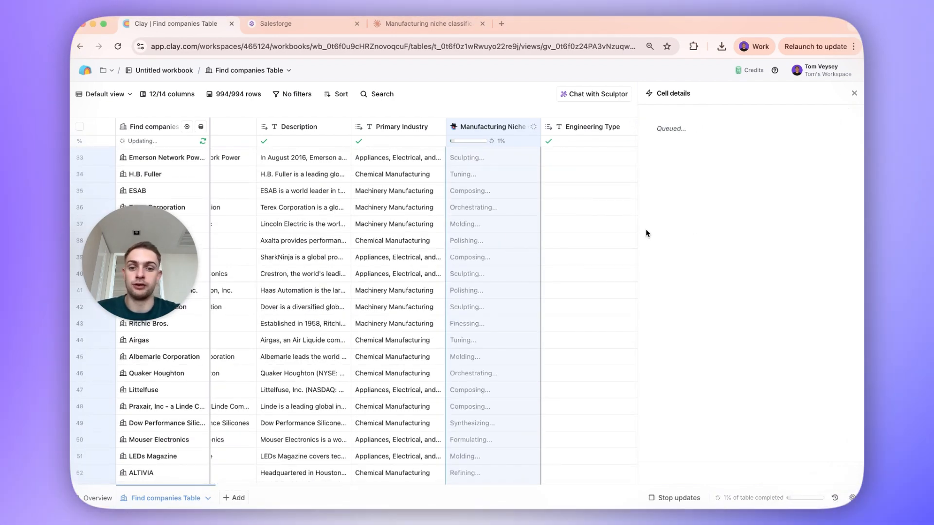
{"action": "scroll", "coordinate": [563, 249], "scroll_direction": "right", "scroll_amount": 5}
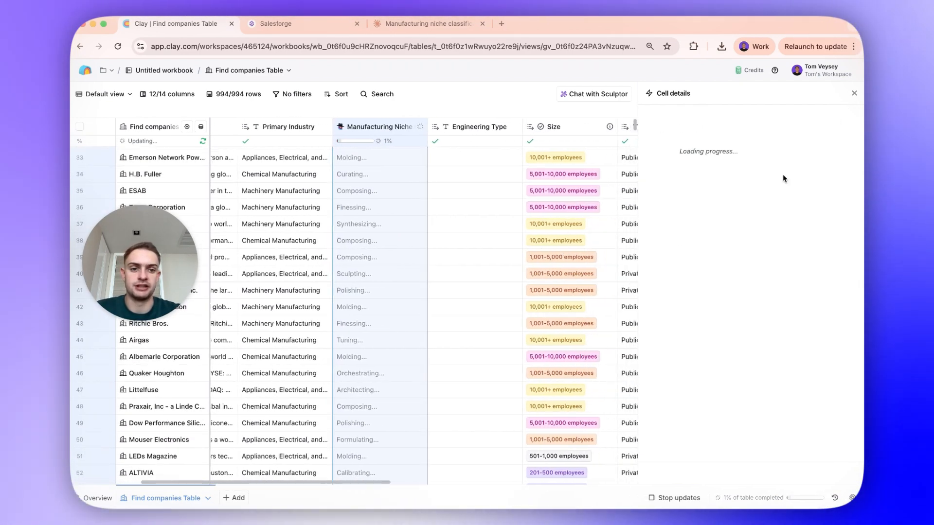
{"action": "left_click", "coordinate": [854, 93]}
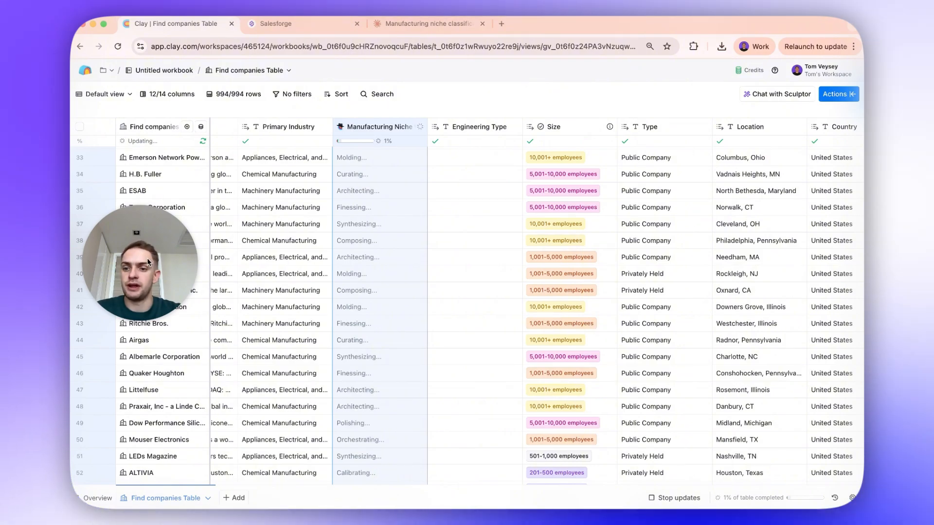
- Duplicate the companies table's Default view and rename the copy Electrical
{"action": "left_click_drag", "start_coordinate": [147, 258], "coordinate": [198, 185]}
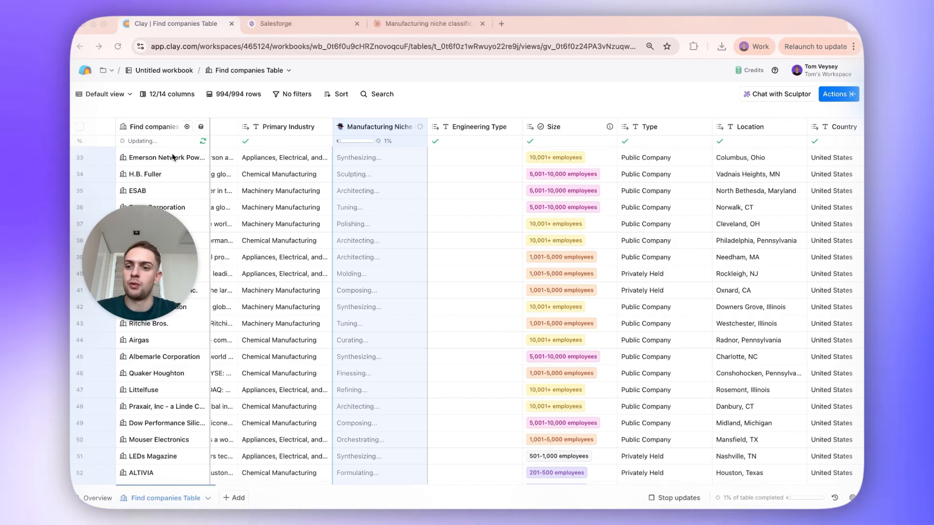
{"action": "left_click", "coordinate": [117, 96]}
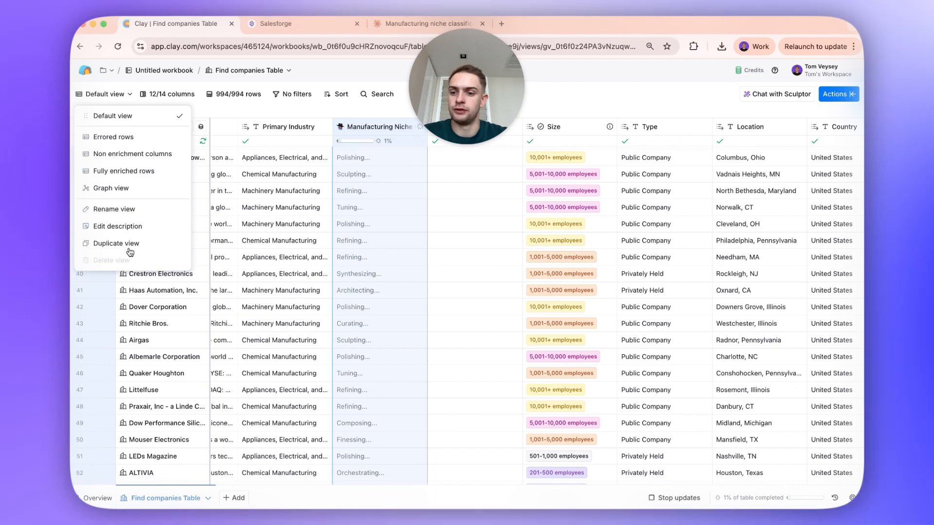
{"action": "left_click", "coordinate": [139, 243]}
{"action": "double_click", "coordinate": [103, 96]}
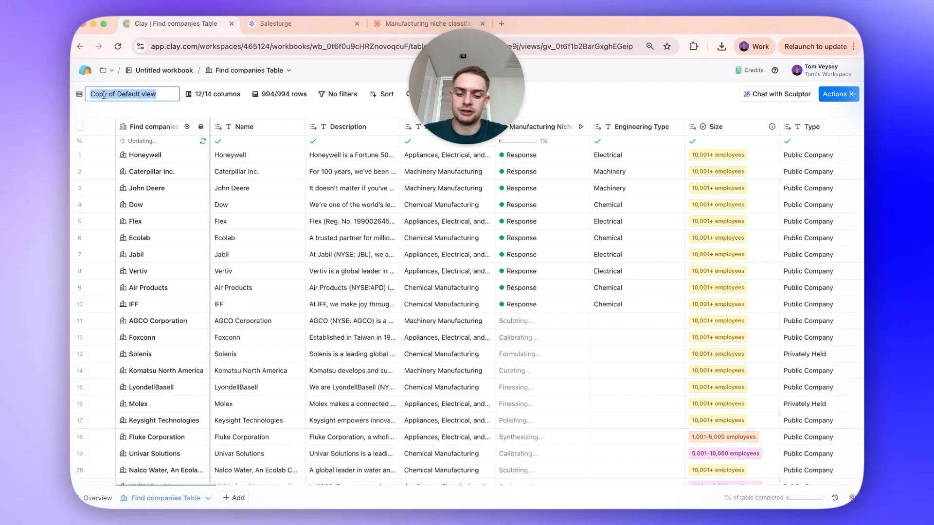
{"action": "type", "text": "Electrical"}
{"action": "key", "text": "Return"}
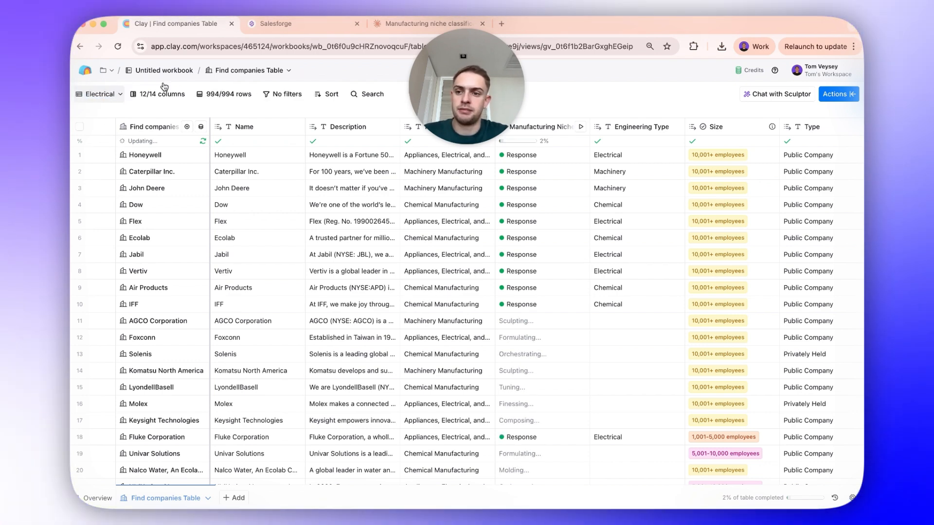
- Filter the Electrical view to rows where Engineering Type is equal to Electrical
{"action": "left_click", "coordinate": [277, 95]}
{"action": "left_click", "coordinate": [218, 117]}
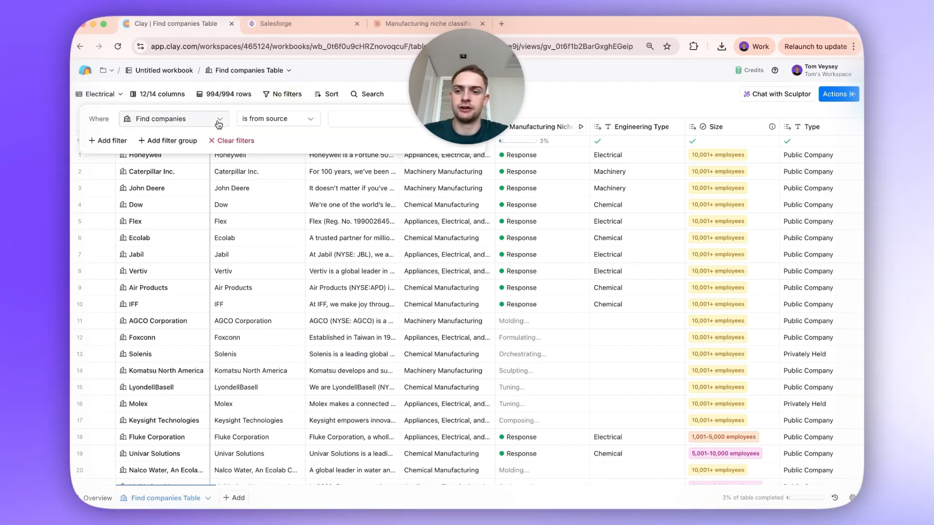
{"action": "left_click", "coordinate": [211, 120]}
{"action": "type", "text": "Engineering Type"}
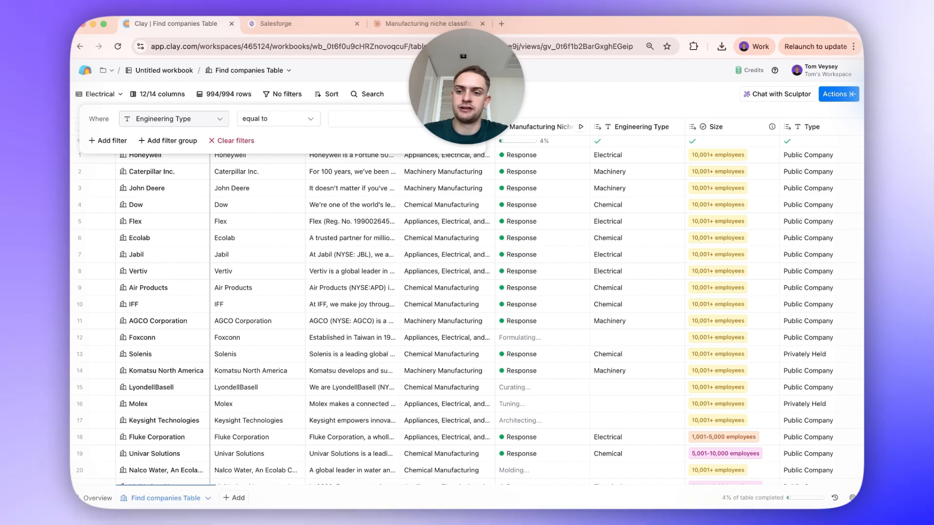
{"action": "type", "text": "Electrical"}
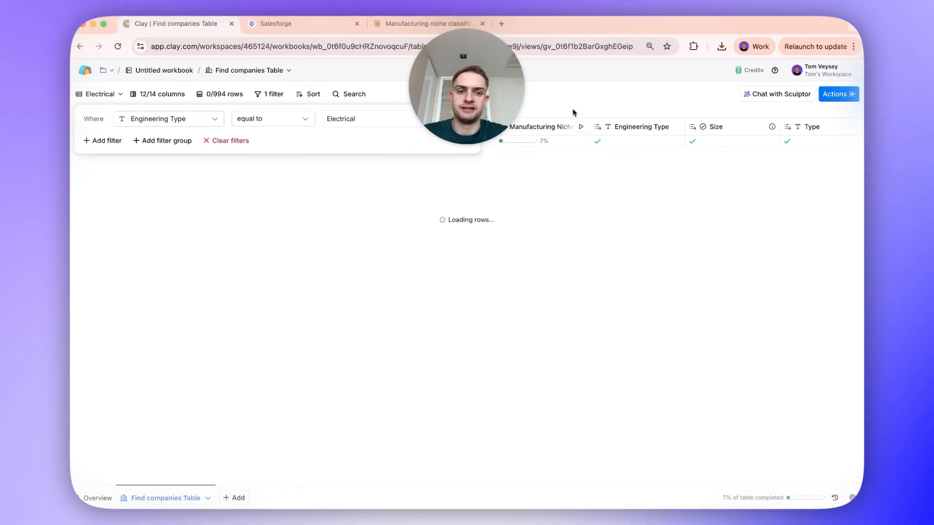
{"action": "left_click", "coordinate": [182, 222]}
- Create a view named Chemical from a copy of the Electrical view, filtered to Engineering Type equal to Chemical
{"action": "left_click", "coordinate": [115, 98]}
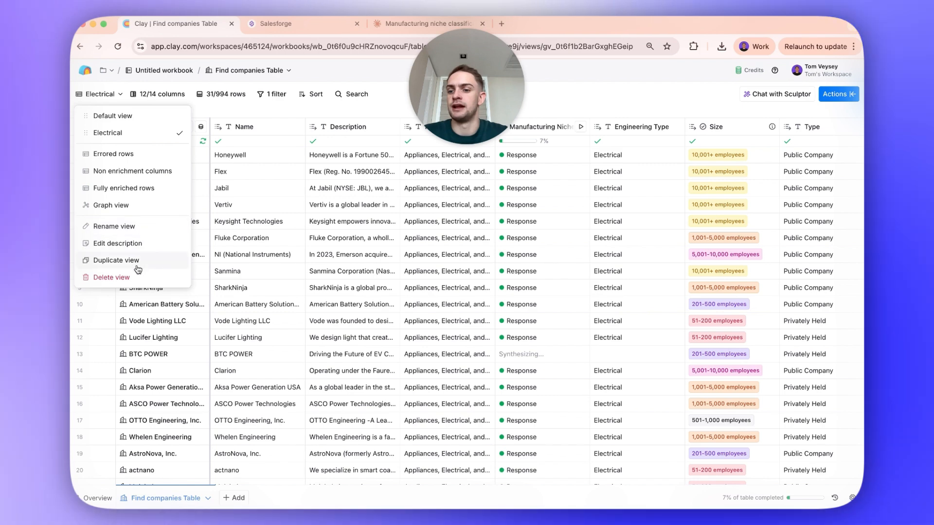
{"action": "left_click", "coordinate": [137, 264]}
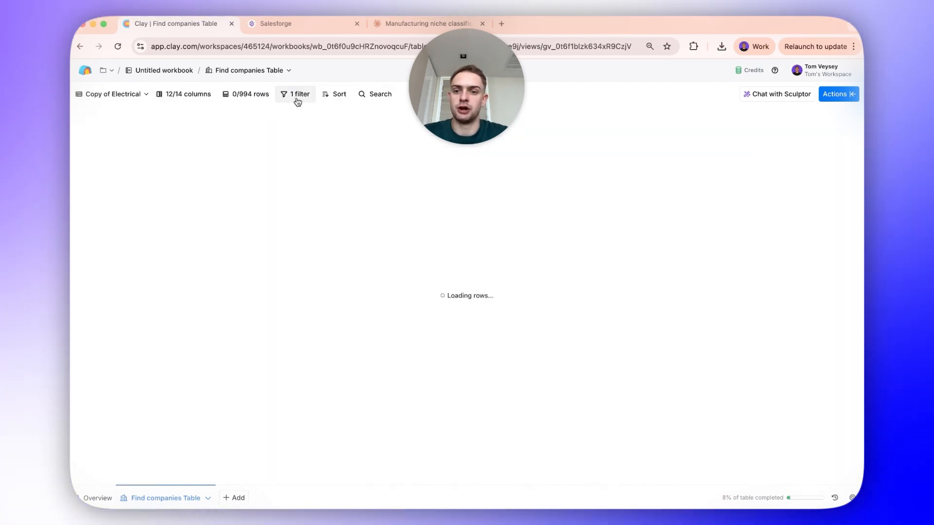
{"action": "left_click", "coordinate": [297, 95]}
{"action": "double_click", "coordinate": [368, 120]}
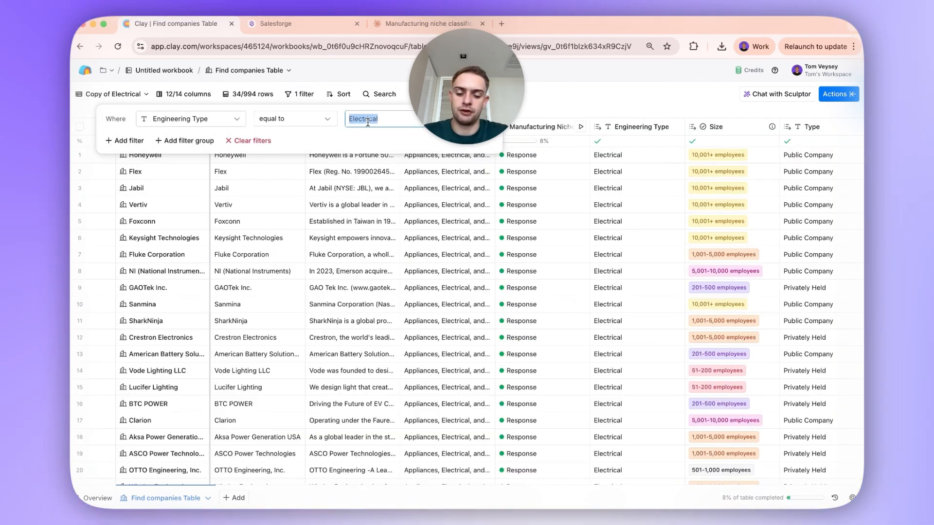
{"action": "type", "text": "Chemical"}
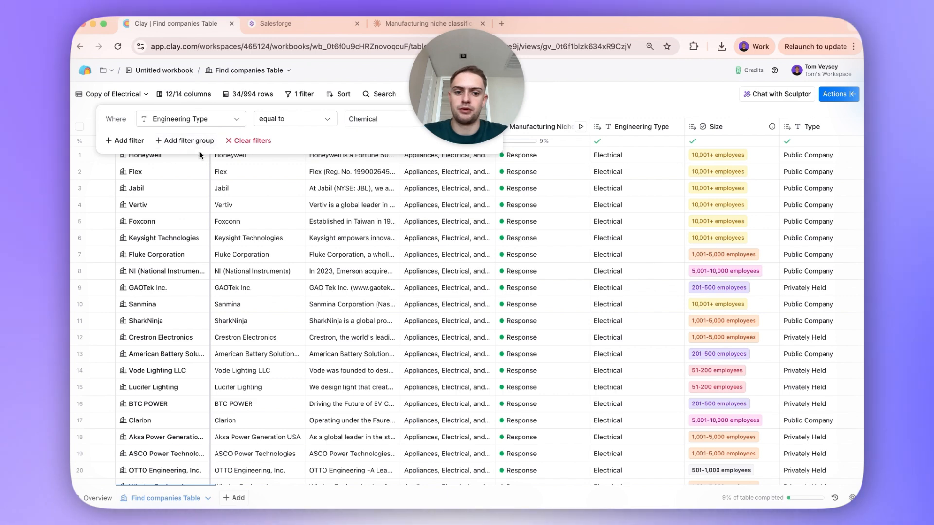
{"action": "double_click", "coordinate": [90, 97]}
{"action": "type", "text": "Chemical"}
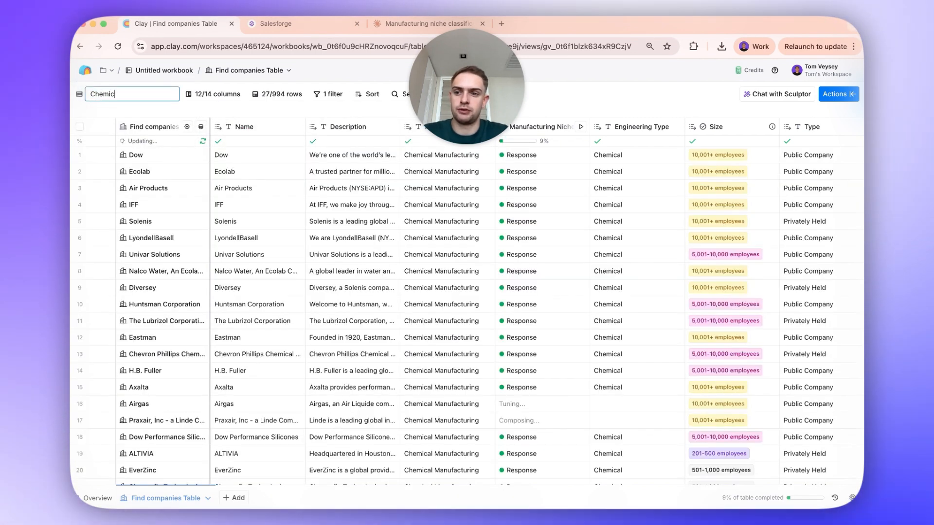
{"action": "key", "text": "Return"}
- Create a view named Machinery from a copy of the Chemical view, filtered to Engineering Type equal to Machinery
{"action": "left_click", "coordinate": [100, 94]}
{"action": "left_click", "coordinate": [148, 281]}
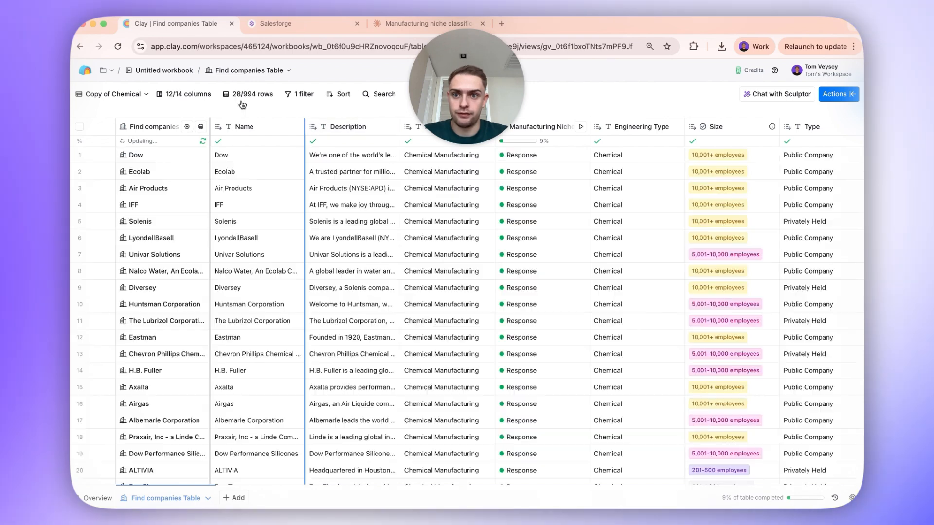
{"action": "left_click", "coordinate": [300, 94]}
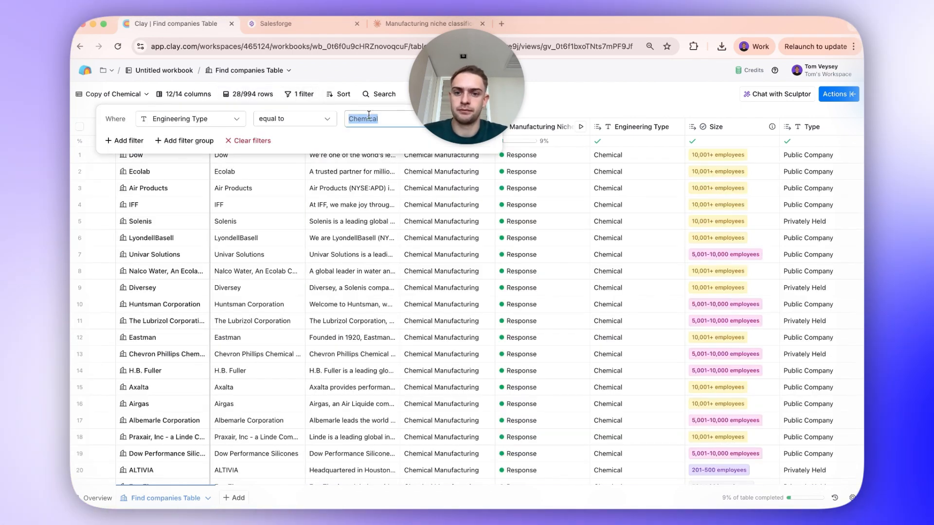
{"action": "double_click", "coordinate": [113, 93]}
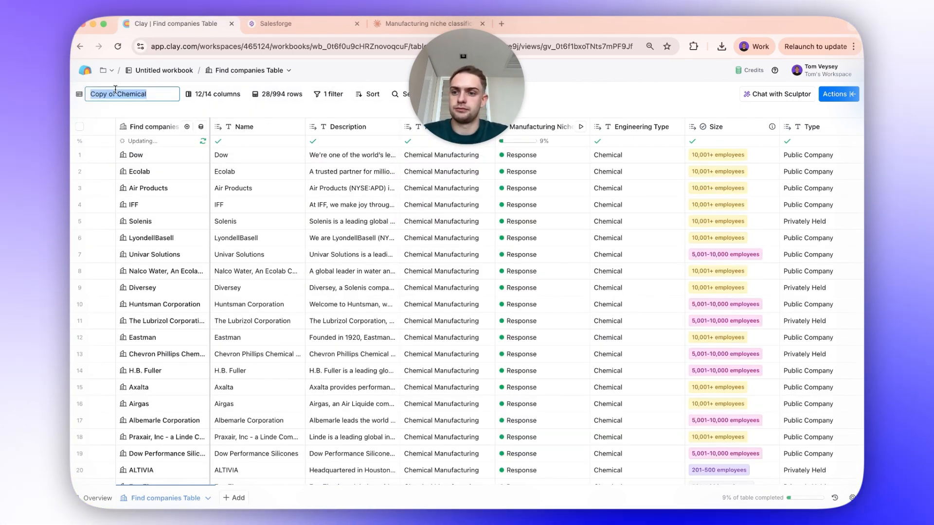
{"action": "type", "text": "Machinery"}
{"action": "key", "text": "Return"}
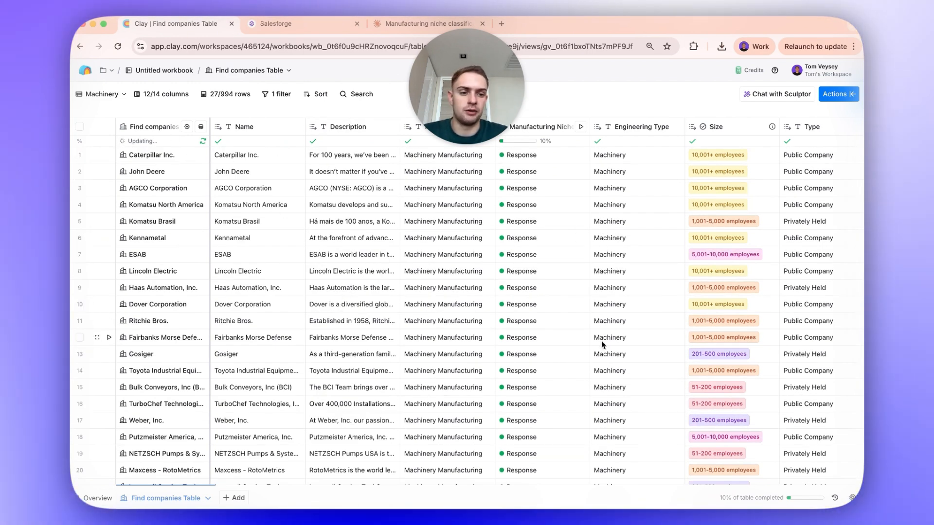
{"action": "scroll", "coordinate": [612, 325], "scroll_direction": "down", "scroll_amount": 5}
{"action": "scroll", "coordinate": [612, 325], "scroll_direction": "up", "scroll_amount": 5}
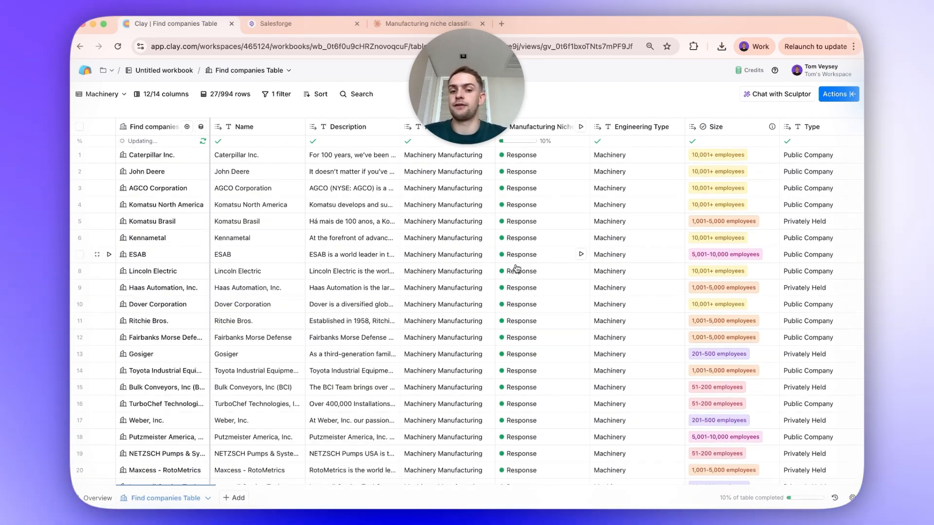
{"action": "scroll", "coordinate": [552, 305], "scroll_direction": "down", "scroll_amount": 4}
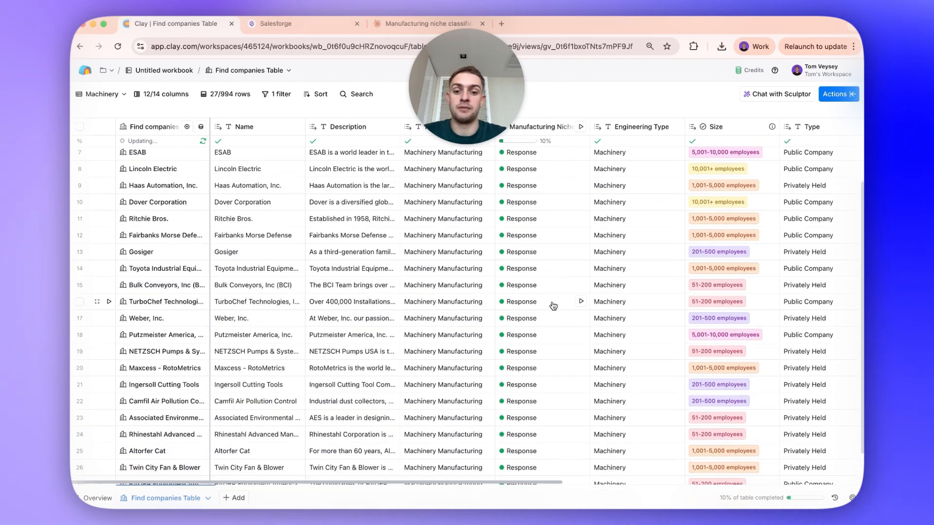
{"action": "scroll", "coordinate": [553, 304], "scroll_direction": "up", "scroll_amount": 4}
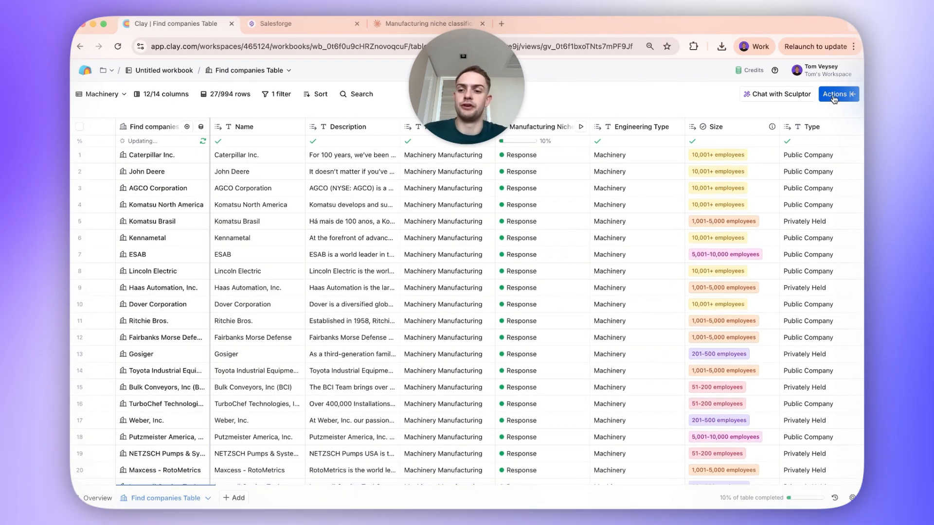
- Search the table's actions for "Find people" and start the Find people source
{"action": "left_click", "coordinate": [834, 94]}
{"action": "type", "text": "find people"}
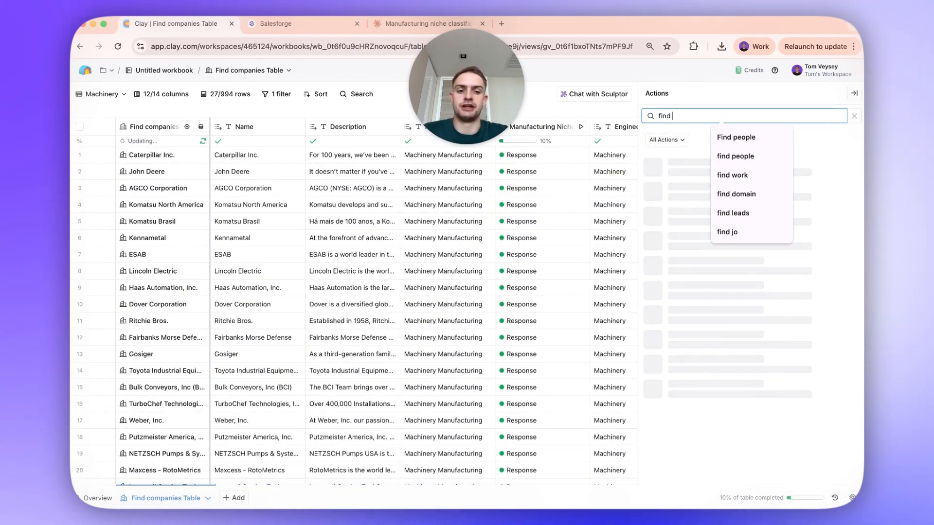
{"action": "left_click", "coordinate": [755, 139]}
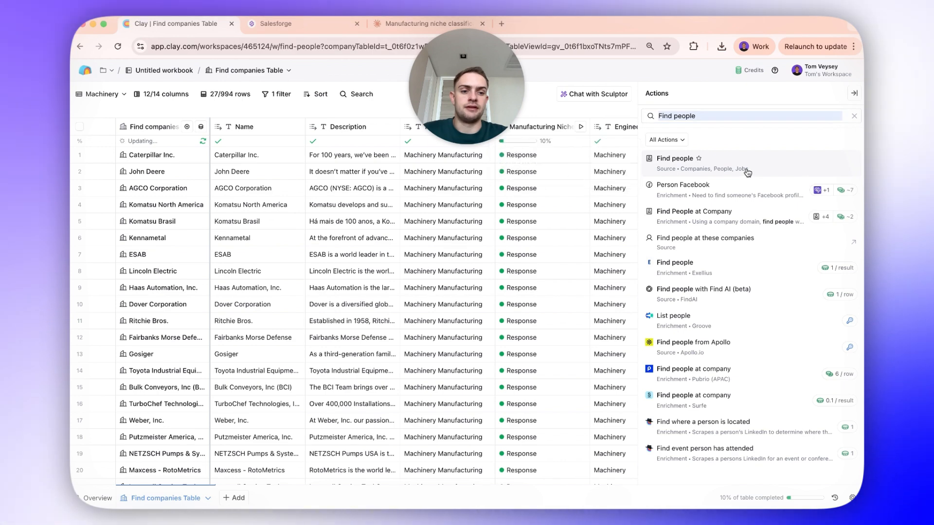
{"action": "left_click", "coordinate": [749, 156]}
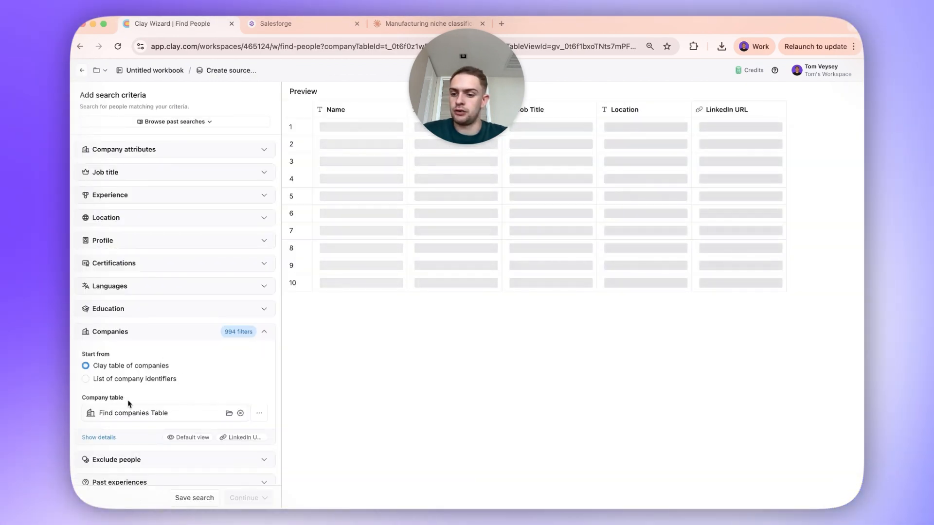
- Show the company table details in the people search and set the source view to Electrical
{"action": "scroll", "coordinate": [130, 411], "scroll_direction": "down", "scroll_amount": 2}
{"action": "left_click", "coordinate": [99, 325]}
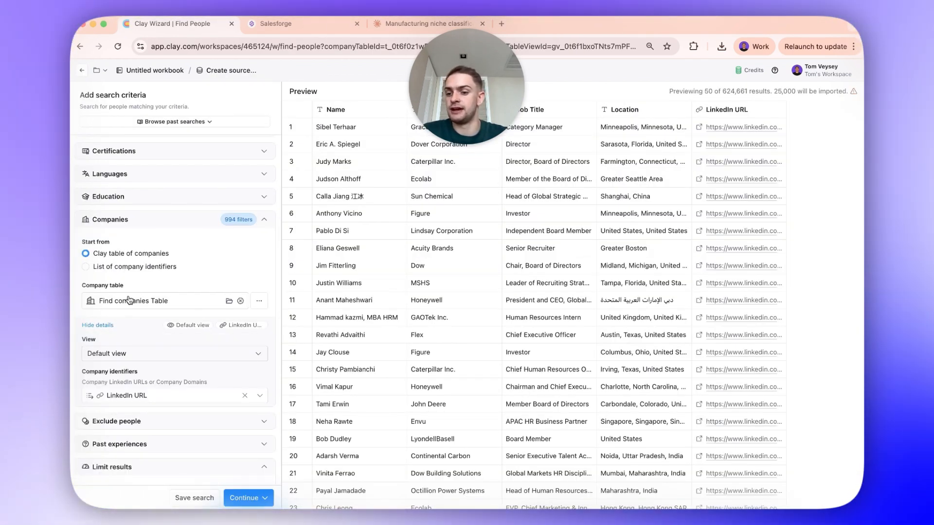
{"action": "left_click", "coordinate": [118, 356]}
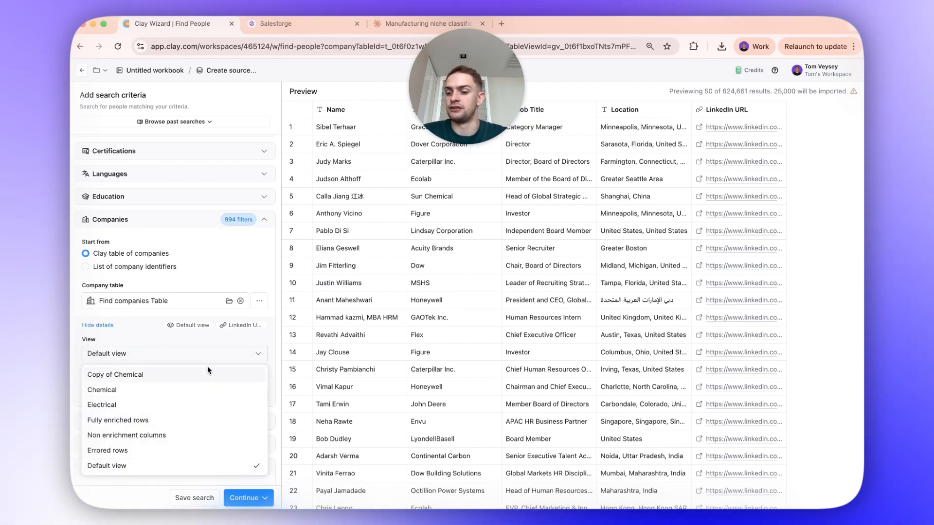
{"action": "scroll", "coordinate": [185, 261], "scroll_direction": "down", "scroll_amount": 2}
{"action": "left_click", "coordinate": [185, 261]}
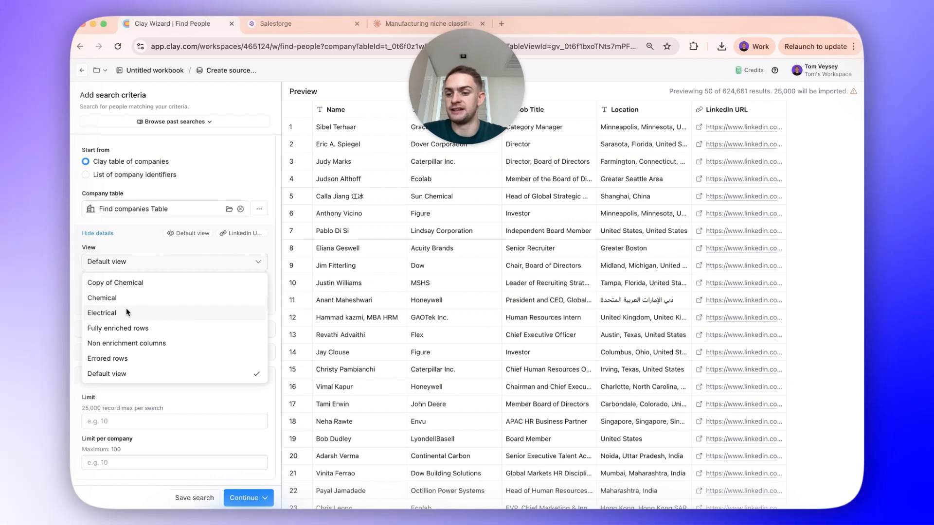
{"action": "left_click", "coordinate": [125, 309]}
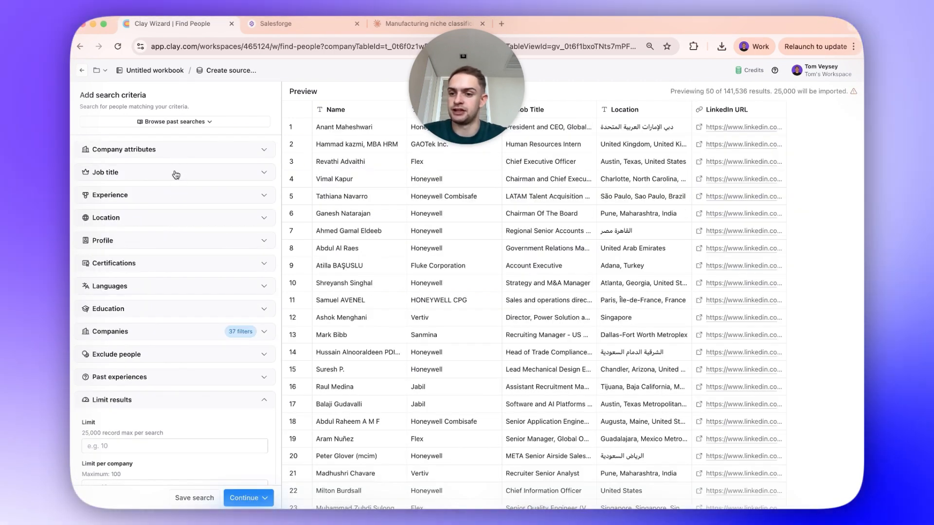
- Add CEO, Founder and MD as the job titles to include in the people search
{"action": "left_click", "coordinate": [176, 174]}
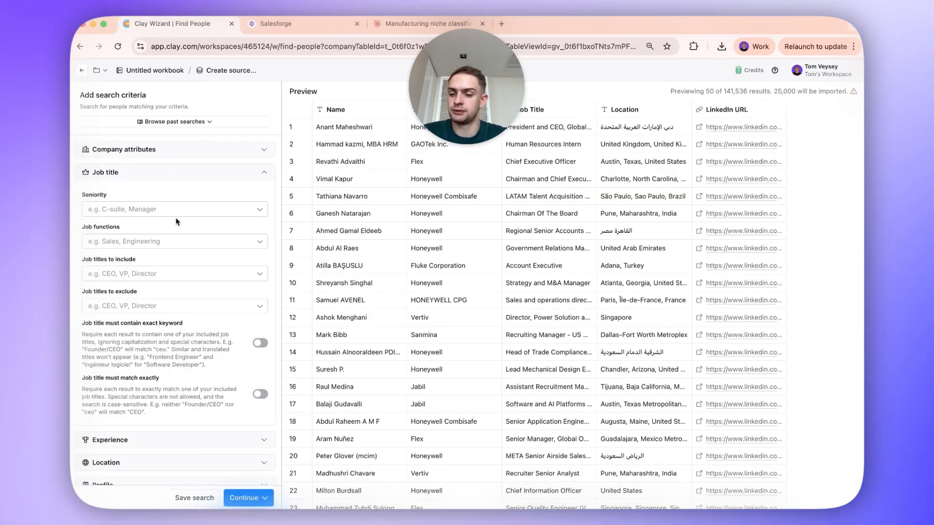
{"action": "left_click", "coordinate": [172, 279]}
{"action": "type", "text": "CEO"}
{"action": "key", "text": "Return"}
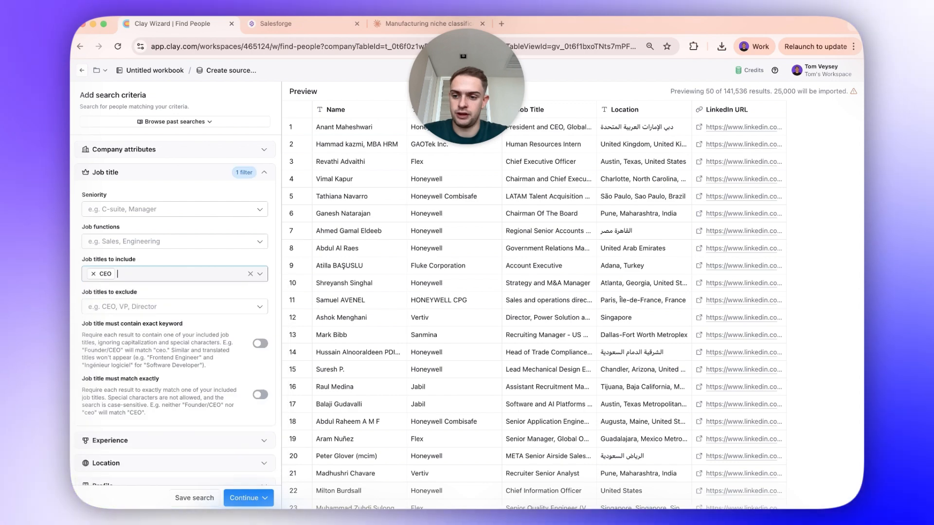
{"action": "type", "text": "Founder"}
{"action": "key", "text": "Return"}
{"action": "type", "text": "MD"}
{"action": "key", "text": "Return"}
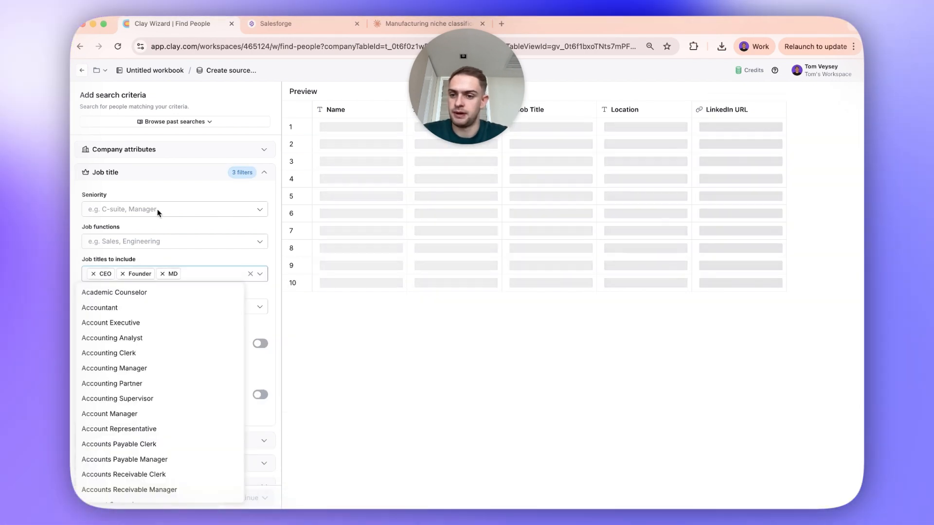
{"action": "left_click", "coordinate": [158, 142]}
- Restrict the people search's location to the United States as the country to include
{"action": "left_click", "coordinate": [159, 155]}
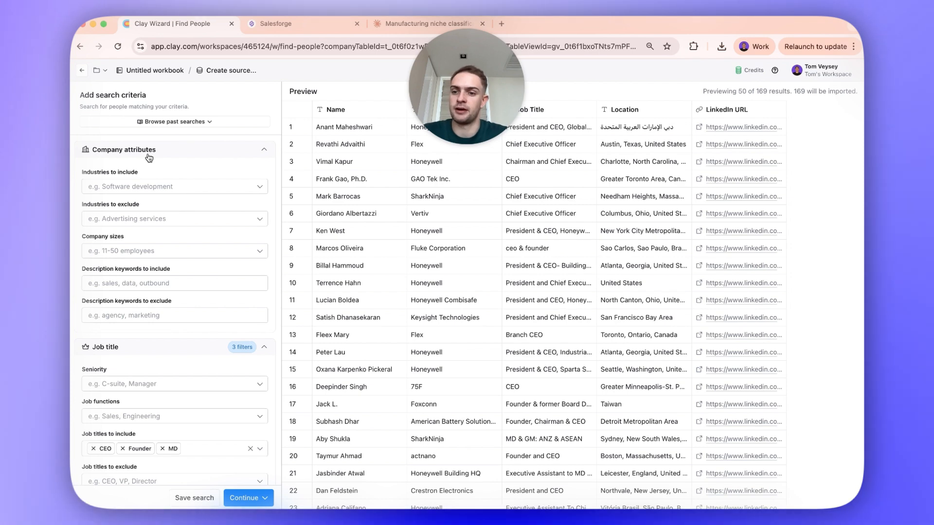
{"action": "left_click", "coordinate": [150, 155]}
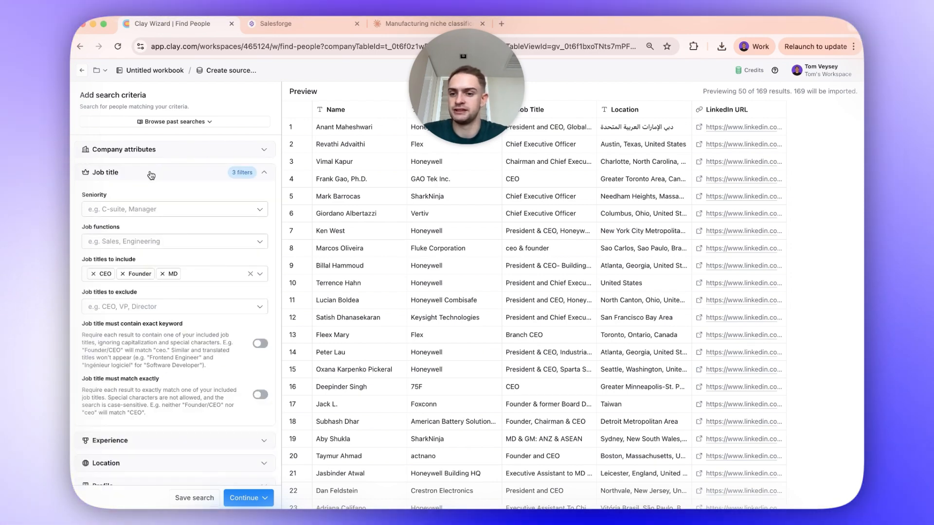
{"action": "left_click", "coordinate": [151, 174]}
{"action": "left_click", "coordinate": [151, 195]}
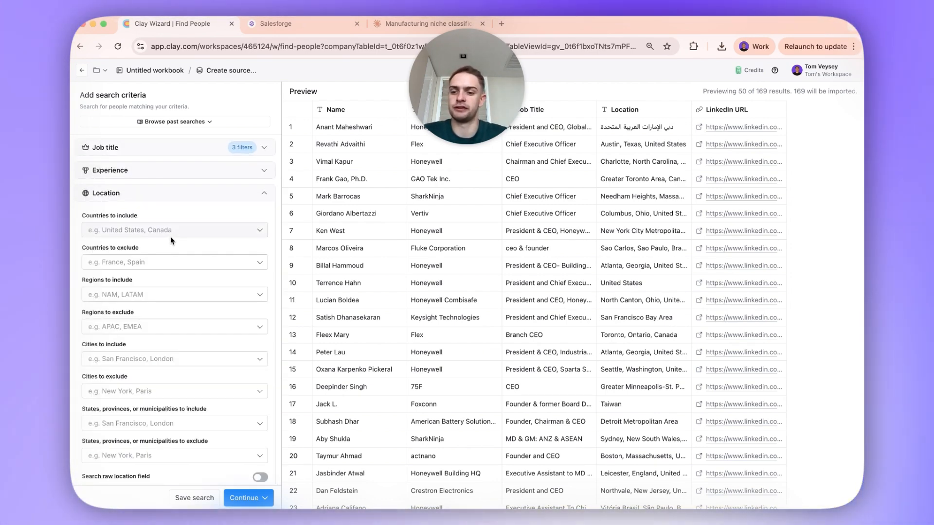
{"action": "left_click", "coordinate": [170, 235]}
{"action": "type", "text": "United"}
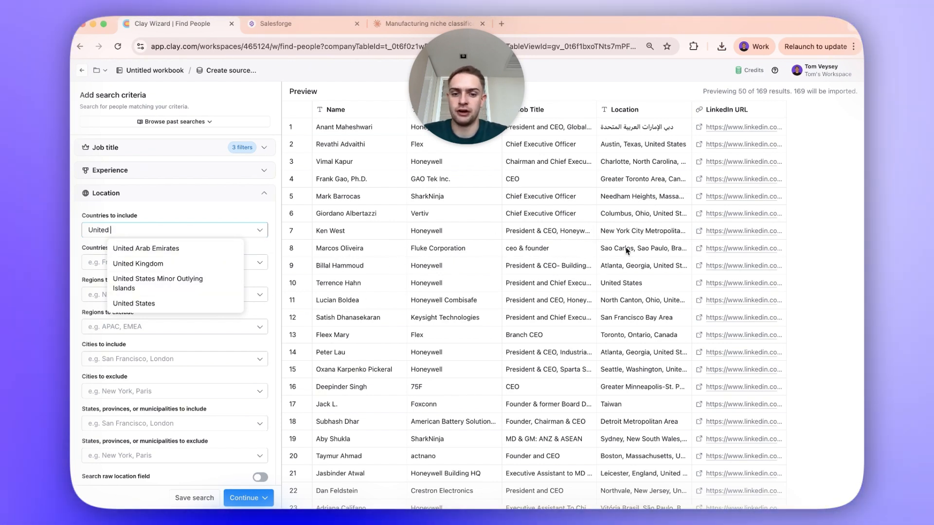
{"action": "left_click", "coordinate": [133, 303]}
{"action": "left_click", "coordinate": [214, 217]}
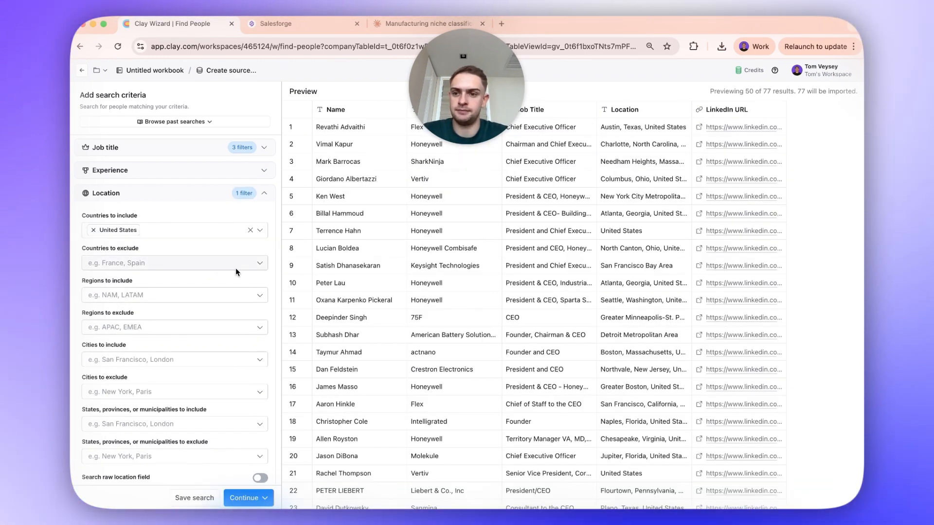
- Save the people search under the name "Manufacturing Example"
{"action": "scroll", "coordinate": [192, 428], "scroll_direction": "down", "scroll_amount": 6}
{"action": "left_click", "coordinate": [190, 498]}
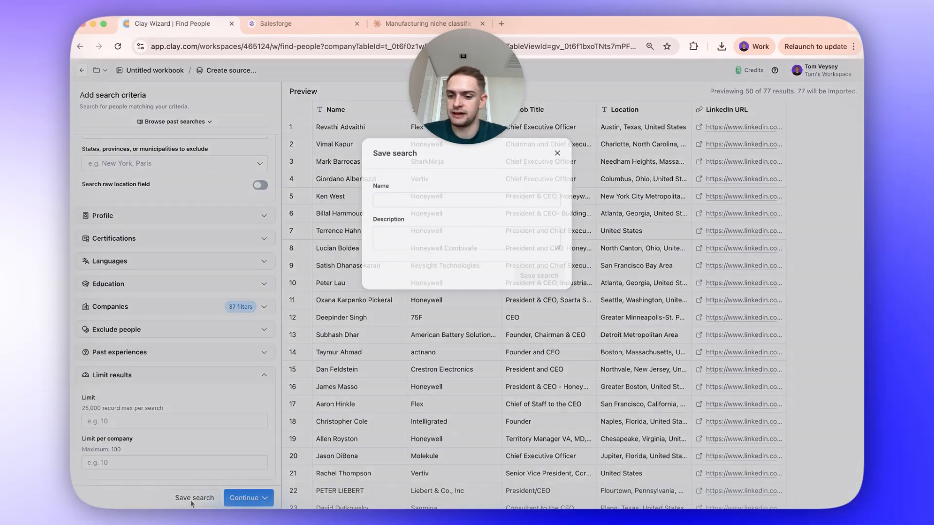
{"action": "left_click", "coordinate": [433, 198]}
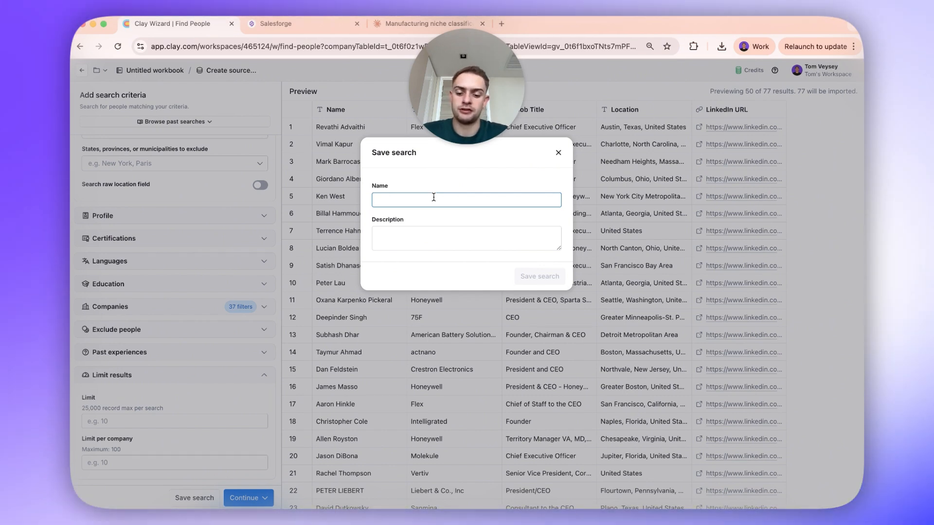
{"action": "type", "text": "Manufa"}
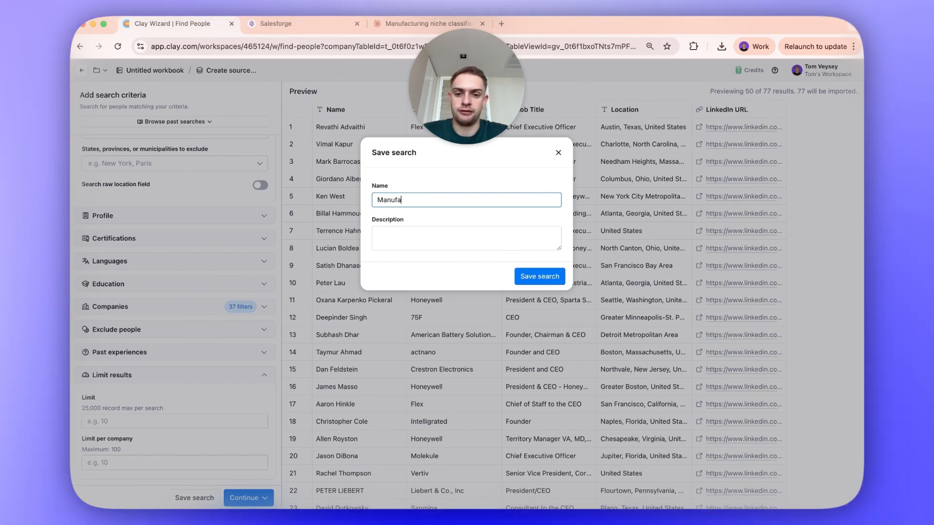
{"action": "type", "text": "cturing Example"}
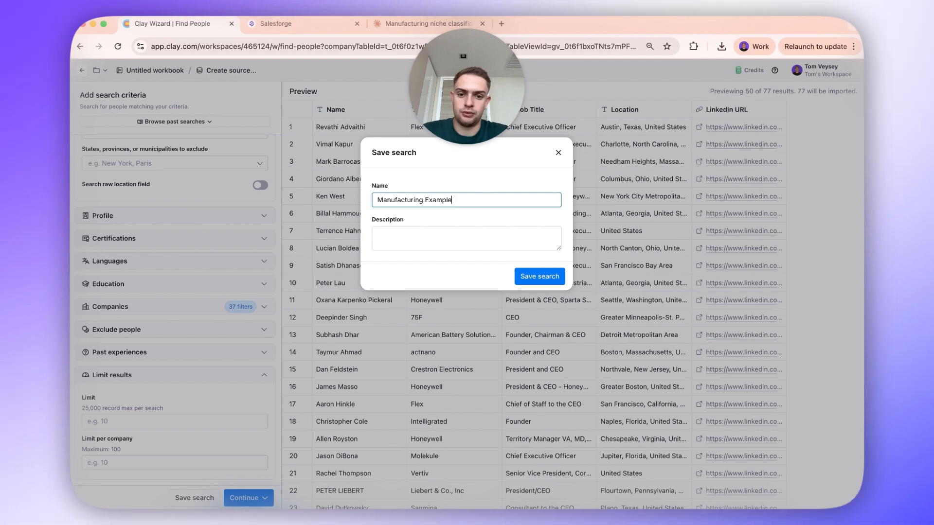
{"action": "left_click", "coordinate": [522, 238]}
- Import the people search results into a new table and rename that table "Electircal"
{"action": "left_click", "coordinate": [245, 497]}
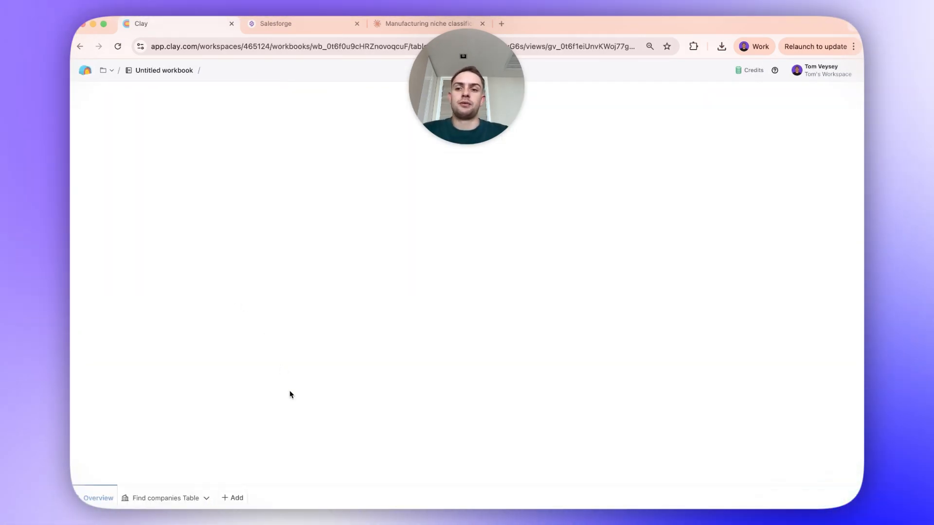
{"action": "right_click", "coordinate": [219, 496]}
{"action": "left_click", "coordinate": [262, 370]}
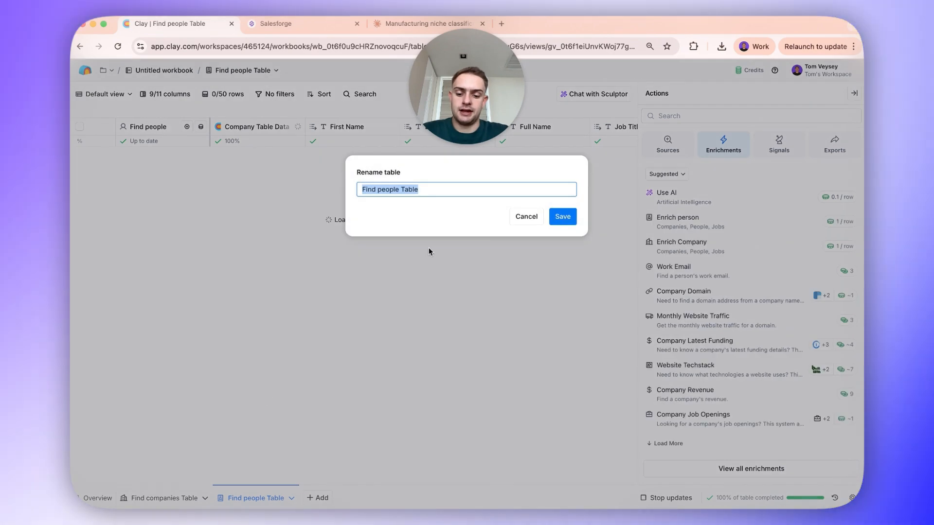
{"action": "type", "text": "Electrical"}
{"action": "key", "text": "Return"}
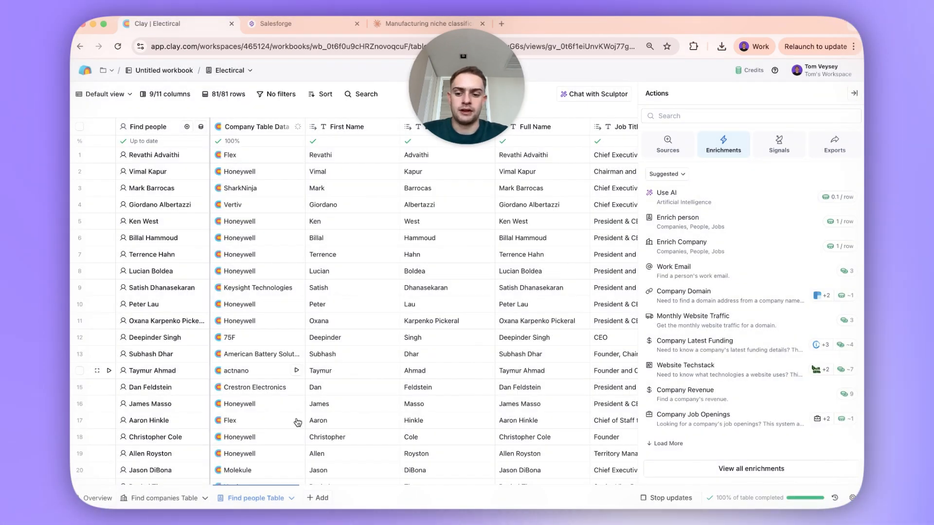
- Review the imported people's columns and rows, checking the job titles, locations and company domains
{"action": "scroll", "coordinate": [309, 243], "scroll_direction": "right", "scroll_amount": 10}
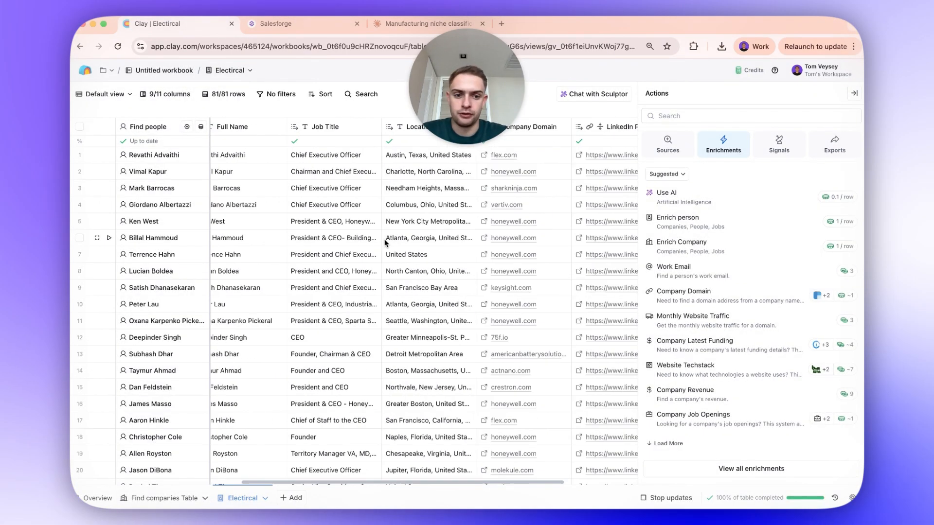
{"action": "scroll", "coordinate": [379, 261], "scroll_direction": "left", "scroll_amount": 3}
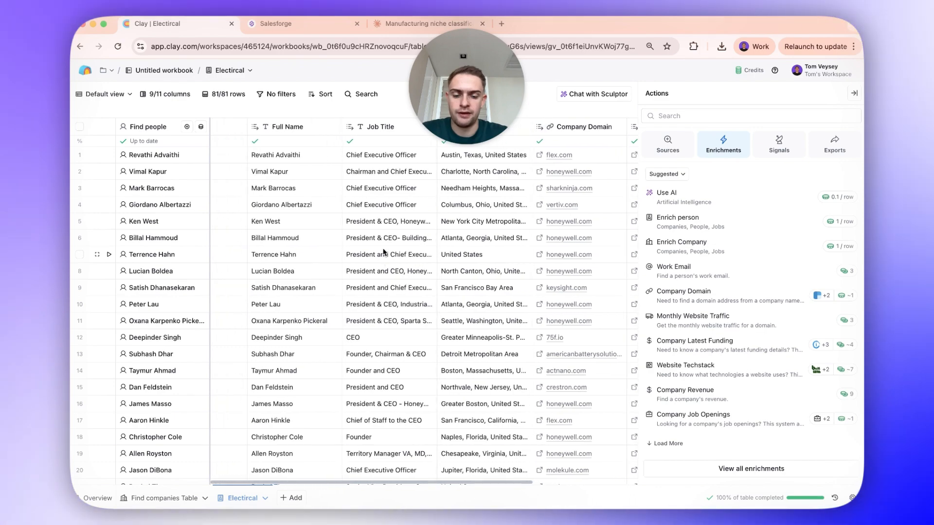
{"action": "scroll", "coordinate": [382, 413], "scroll_direction": "down", "scroll_amount": 4}
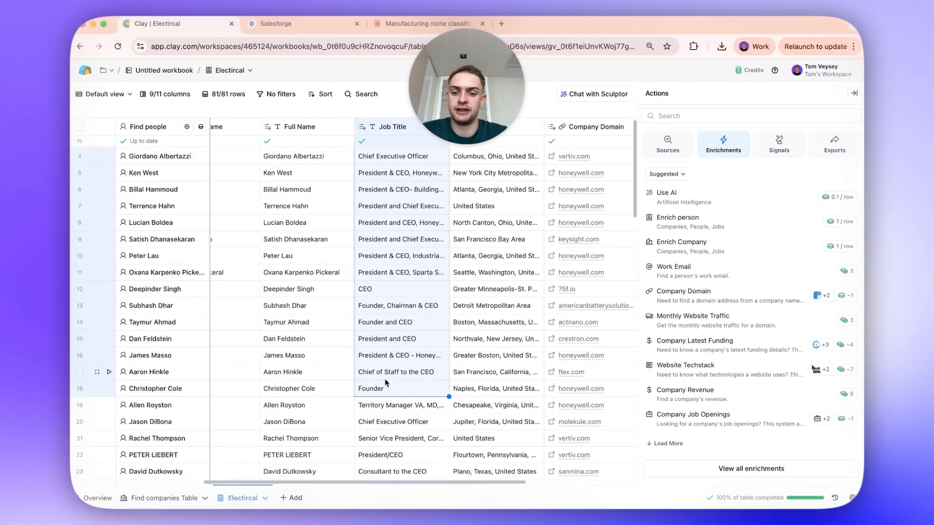
{"action": "scroll", "coordinate": [384, 377], "scroll_direction": "down", "scroll_amount": 6}
{"action": "left_click", "coordinate": [390, 300]}
{"action": "scroll", "coordinate": [391, 299], "scroll_direction": "up", "scroll_amount": 10}
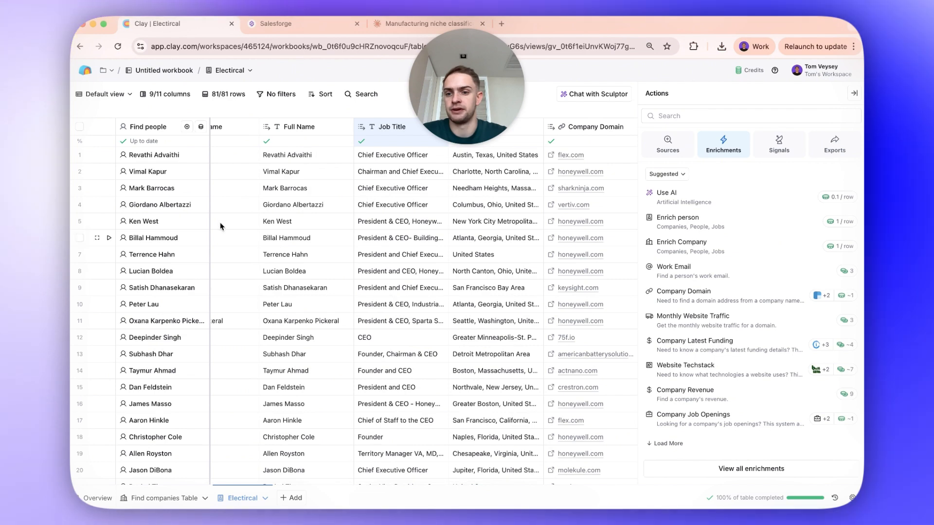
{"action": "scroll", "coordinate": [219, 226], "scroll_direction": "left", "scroll_amount": 5}
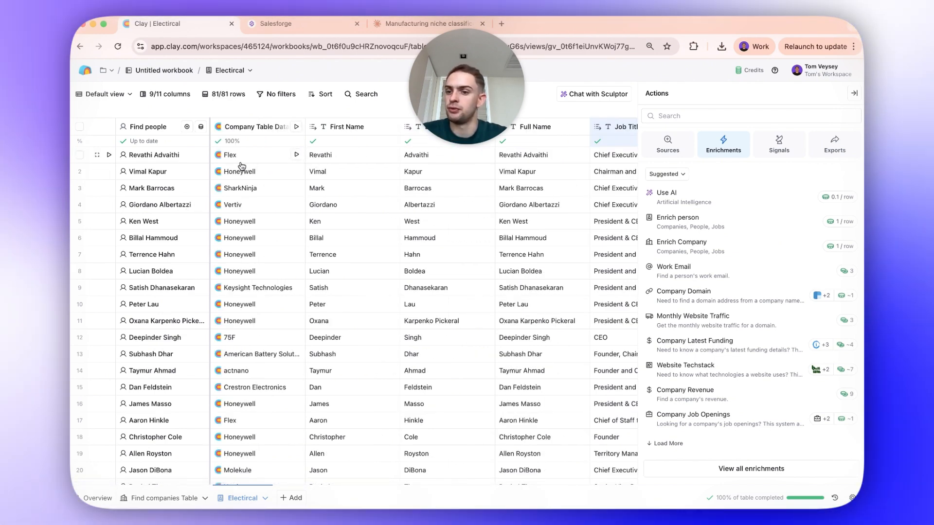
- Inspect the company table data for Flex in the first row, including Engineering Type and its LinkedIn page, and close the cell details
{"action": "left_click", "coordinate": [240, 160]}
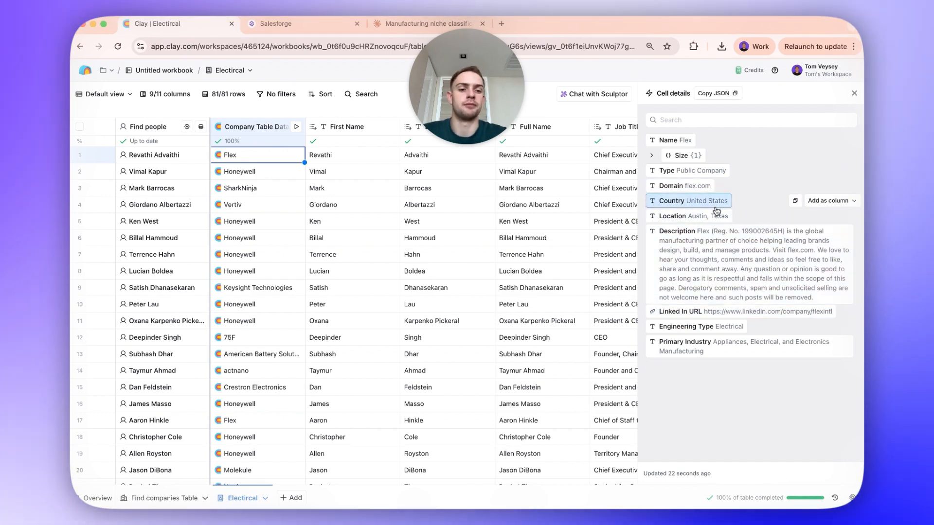
{"action": "left_click", "coordinate": [823, 327]}
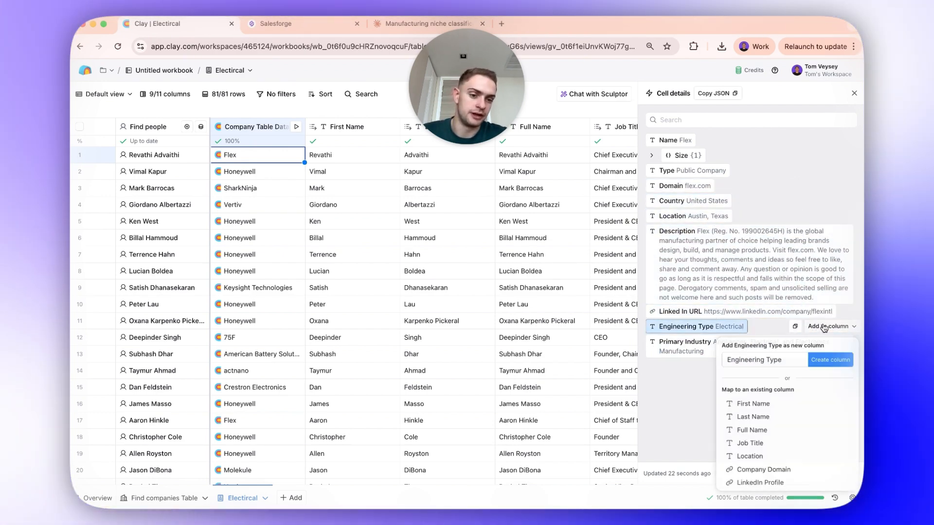
{"action": "left_click", "coordinate": [788, 313]}
{"action": "left_click", "coordinate": [787, 312]}
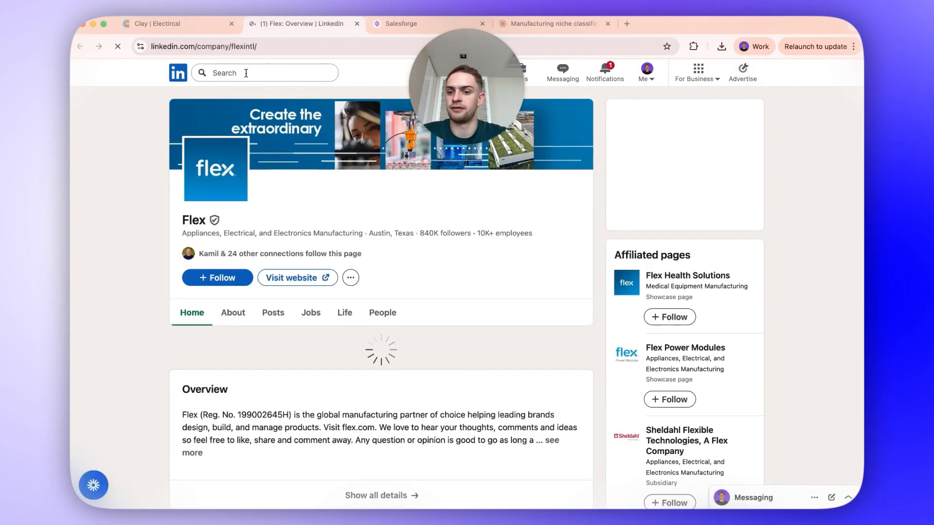
{"action": "left_click", "coordinate": [195, 22]}
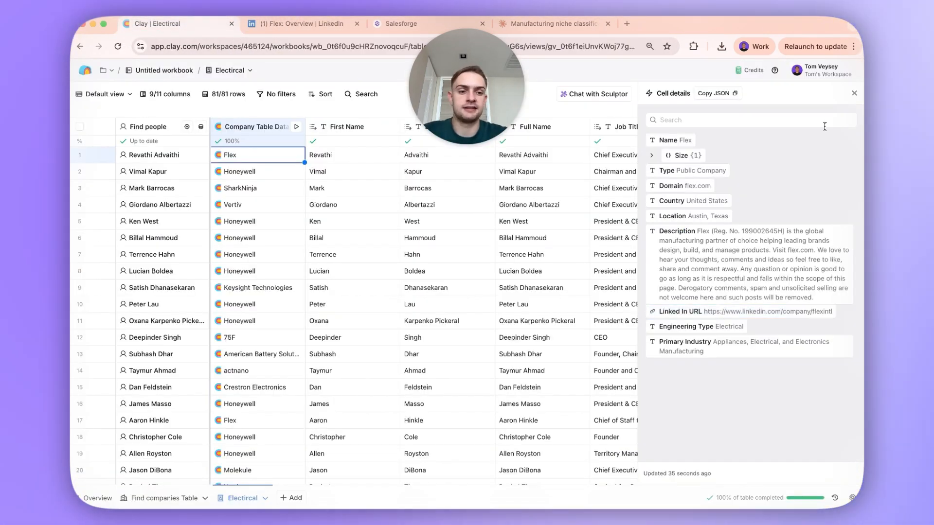
{"action": "left_click", "coordinate": [853, 94]}
- Search the table's actions for "find work" and start setting up the Work Email waterfall
{"action": "left_click", "coordinate": [838, 95]}
{"action": "type", "text": "f"}
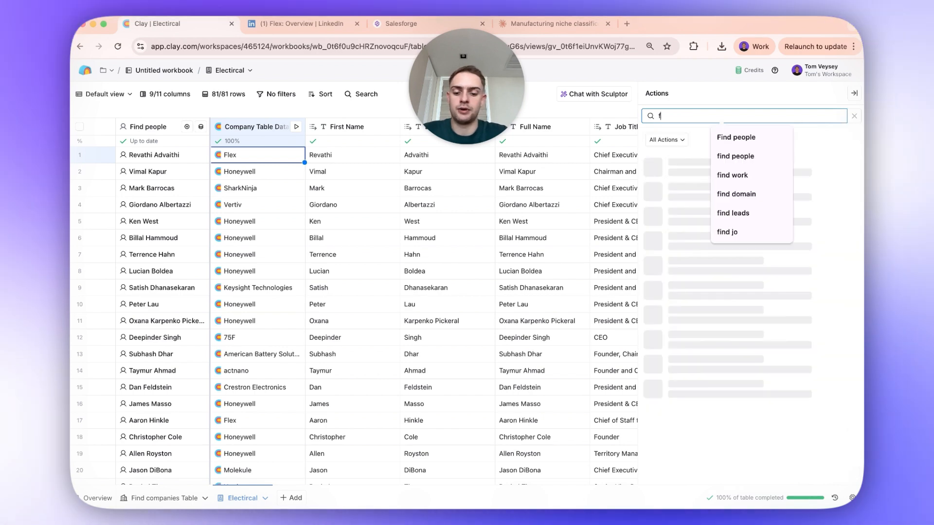
{"action": "type", "text": "ind work"}
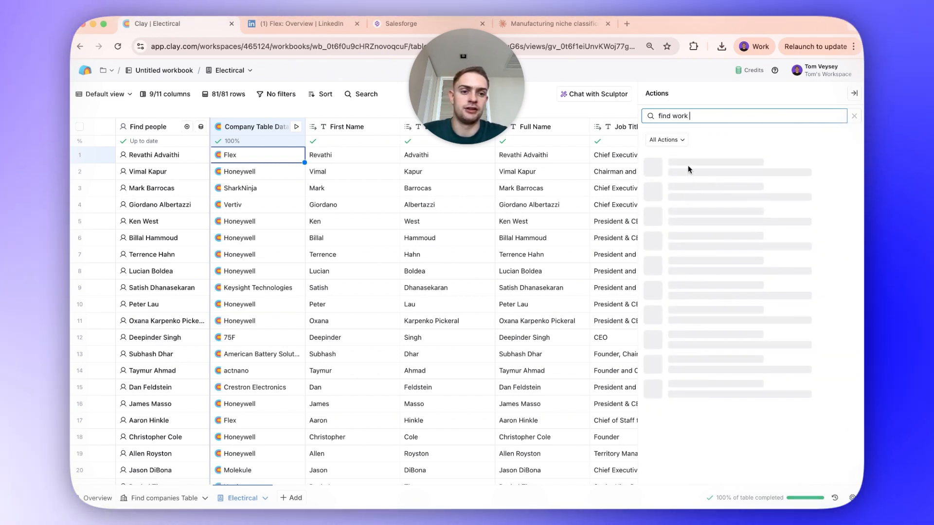
{"action": "left_click", "coordinate": [688, 163]}
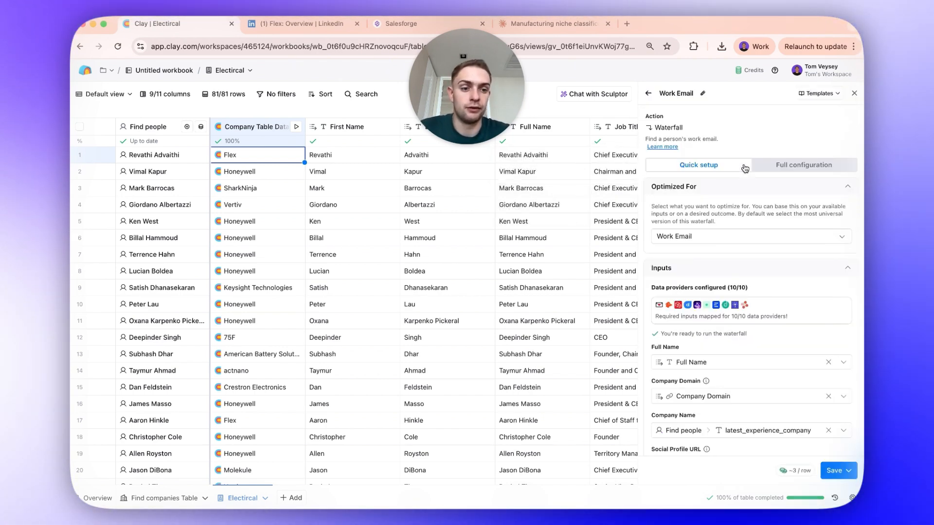
- Show the waterfall's full configuration and remove Hunter, Findymail, Datagma and Wiza from its provider sequence
{"action": "left_click", "coordinate": [758, 165]}
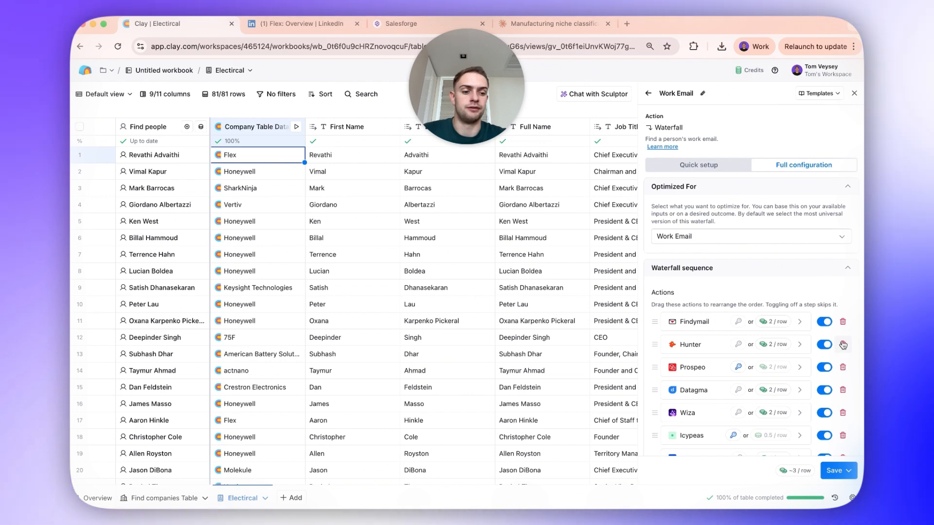
{"action": "left_click", "coordinate": [843, 344]}
{"action": "left_click", "coordinate": [843, 321]}
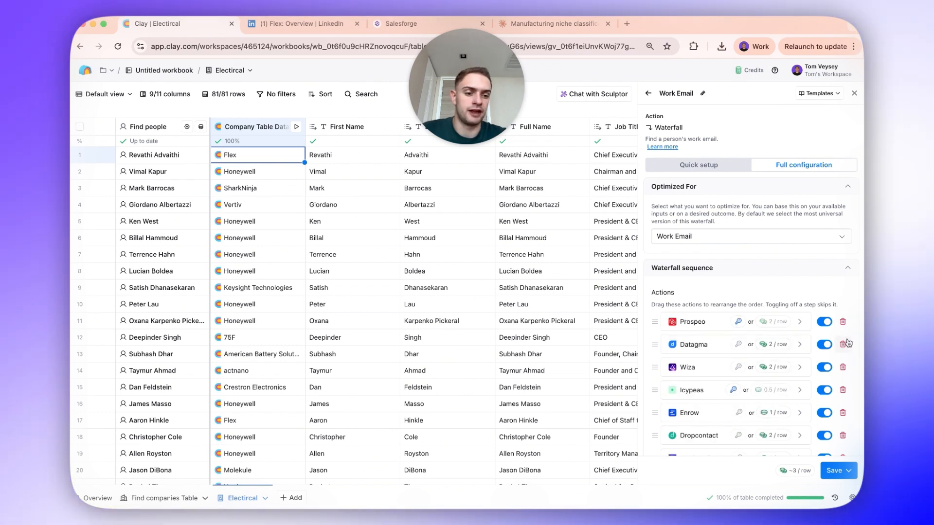
{"action": "left_click", "coordinate": [844, 344]}
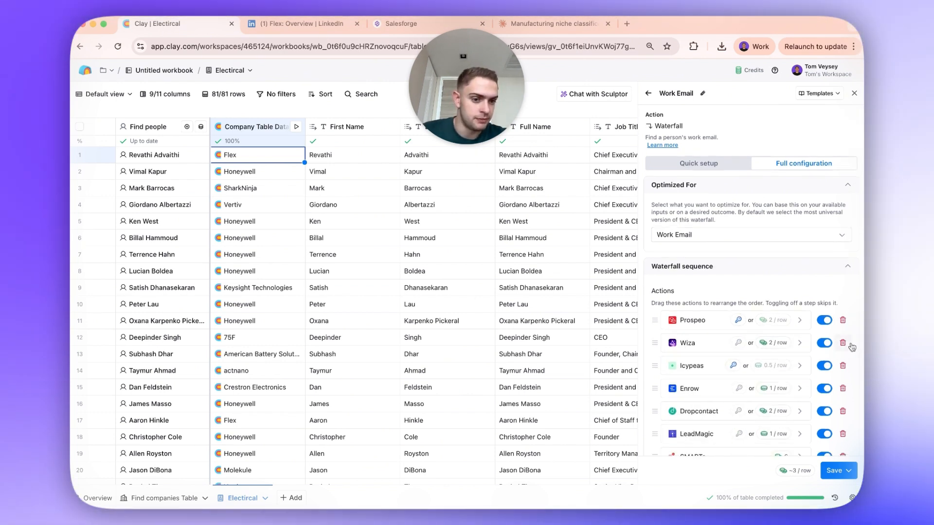
{"action": "left_click", "coordinate": [844, 343]}
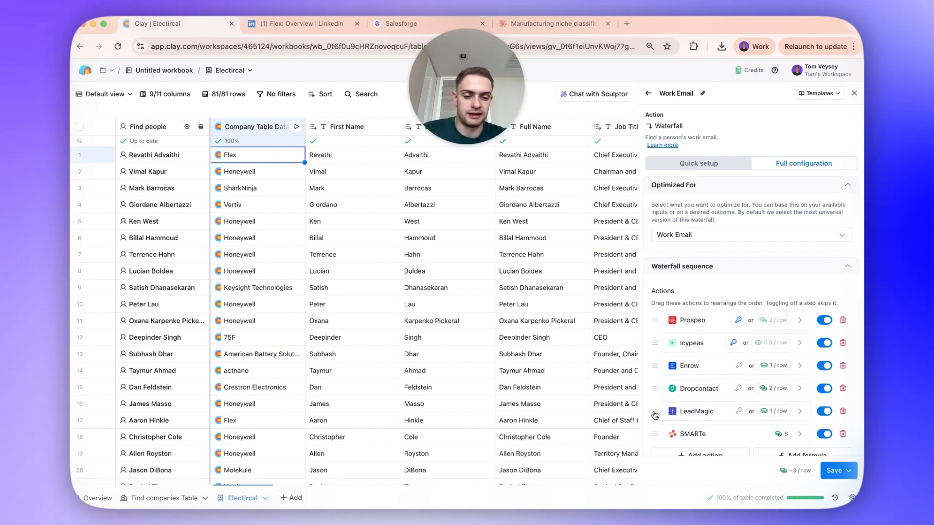
- Move LeadMagic directly below Icypeas in the waterfall sequence and remove the Enrow and SMARTe providers
{"action": "left_click_drag", "start_coordinate": [655, 414], "coordinate": [655, 365]}
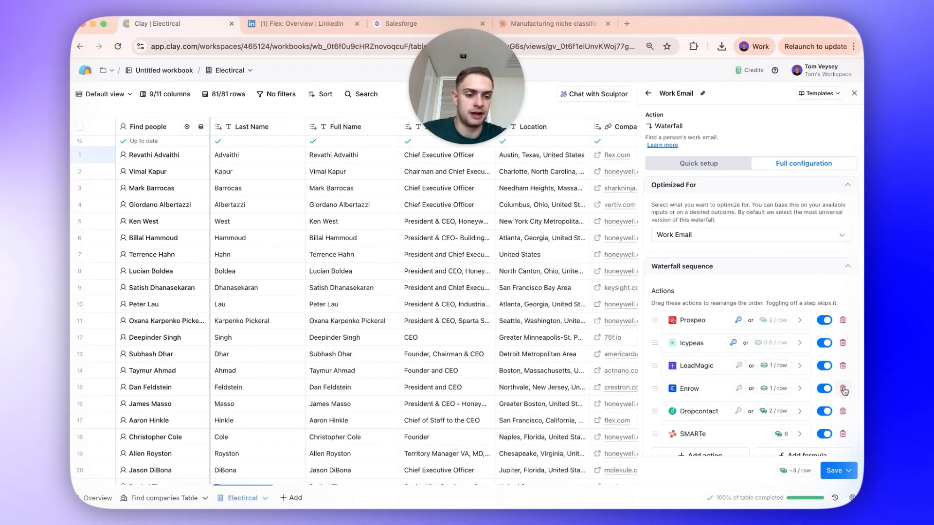
{"action": "left_click", "coordinate": [844, 390]}
{"action": "left_click", "coordinate": [842, 411]}
- Set ZeroBounce as the validation provider and mark only "Safe to Send" emails as valid
{"action": "scroll", "coordinate": [749, 272], "scroll_direction": "down", "scroll_amount": 10}
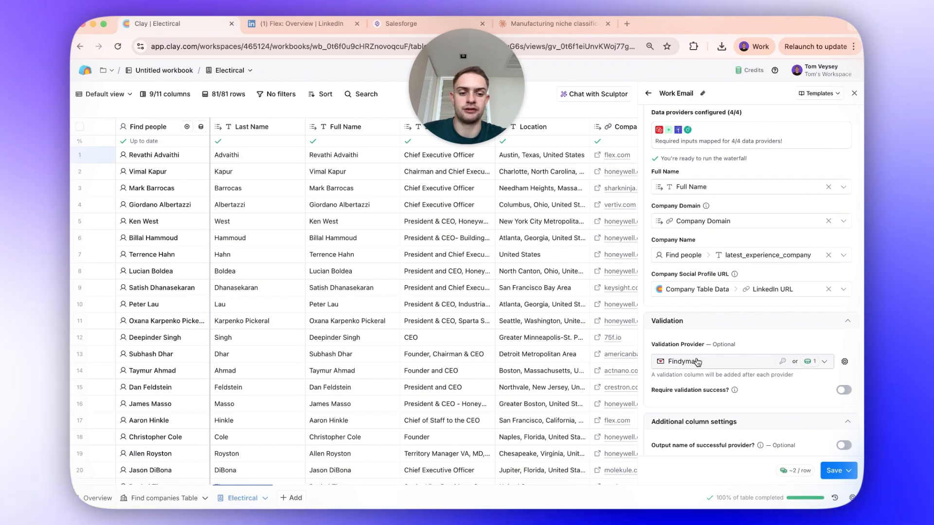
{"action": "left_click", "coordinate": [697, 361]}
{"action": "left_click", "coordinate": [688, 396]}
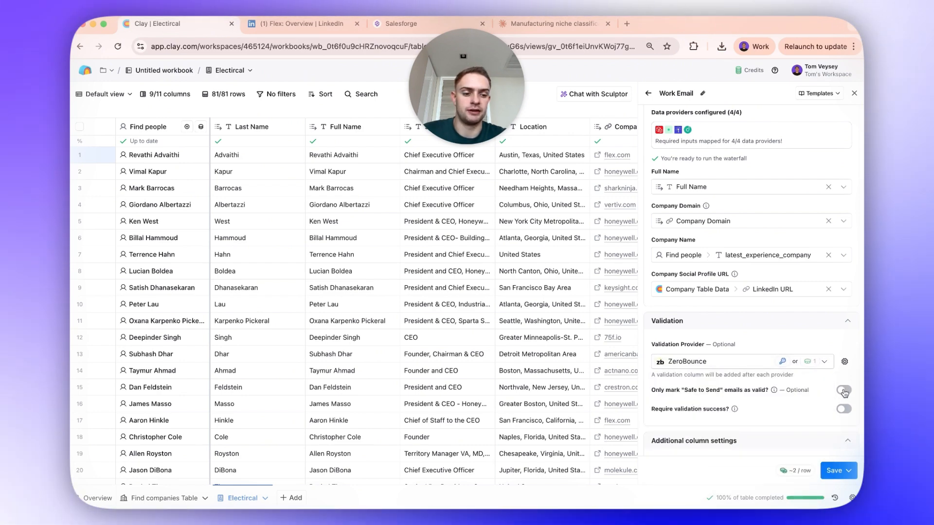
{"action": "left_click", "coordinate": [843, 390]}
- Save the Work Email waterfall and run it for all 81 rows in the view
{"action": "scroll", "coordinate": [841, 403], "scroll_direction": "down", "scroll_amount": 4}
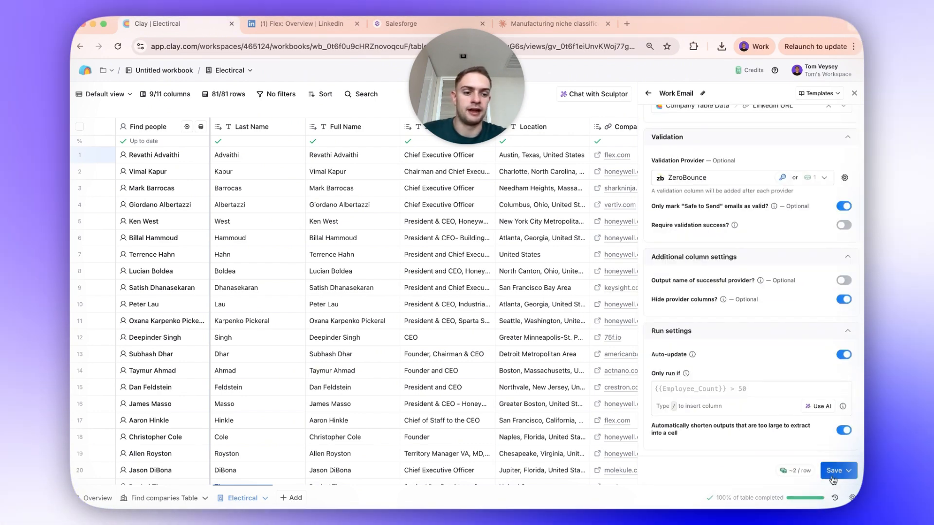
{"action": "left_click", "coordinate": [835, 470]}
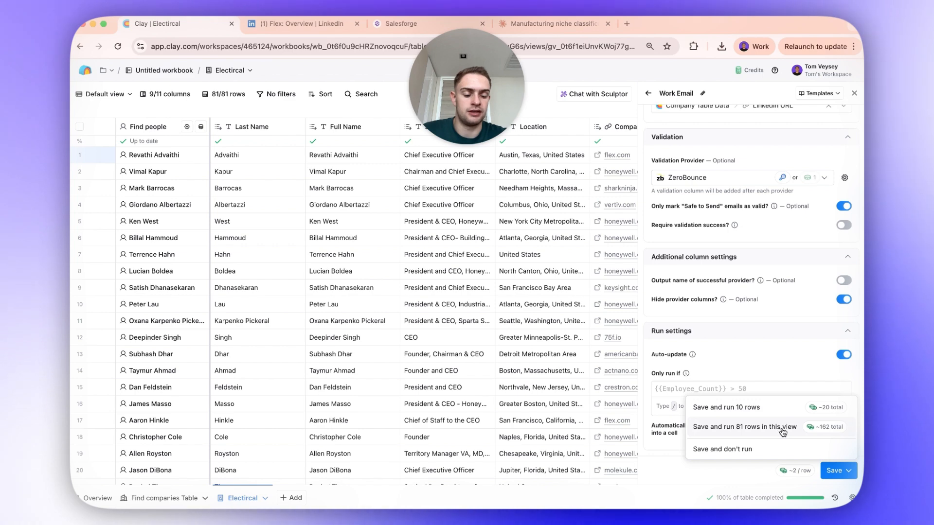
{"action": "left_click", "coordinate": [783, 428]}
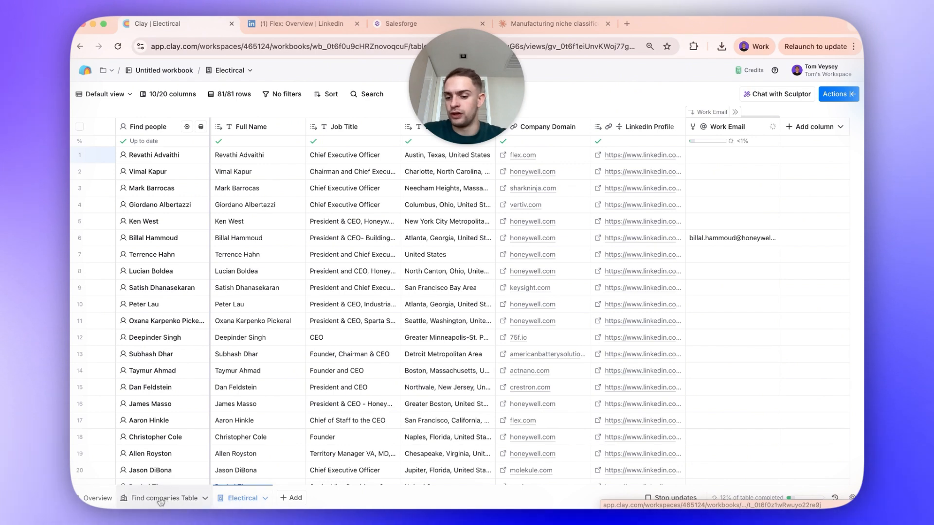
- Search the Electircal table's actions for "Find people" and start another Find people source
{"action": "left_click", "coordinate": [291, 498]}
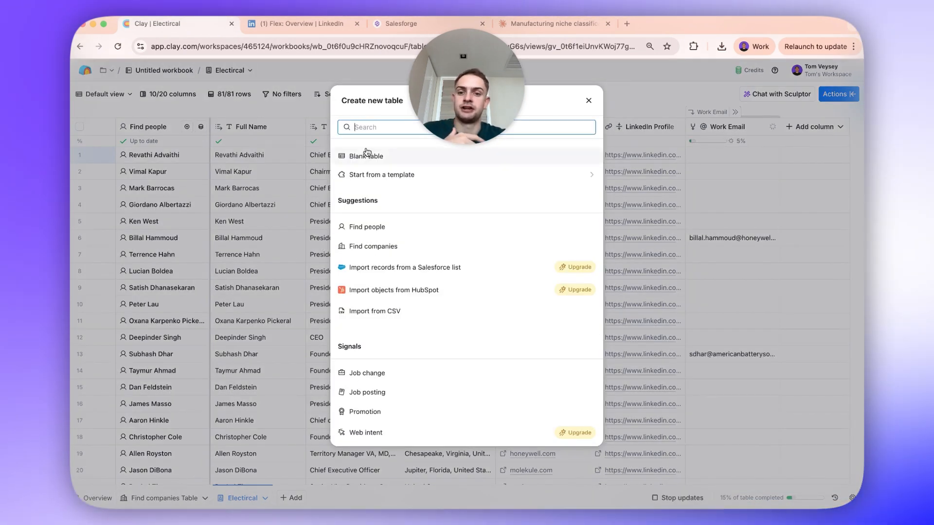
{"action": "left_click", "coordinate": [635, 127]}
{"action": "left_click", "coordinate": [838, 94]}
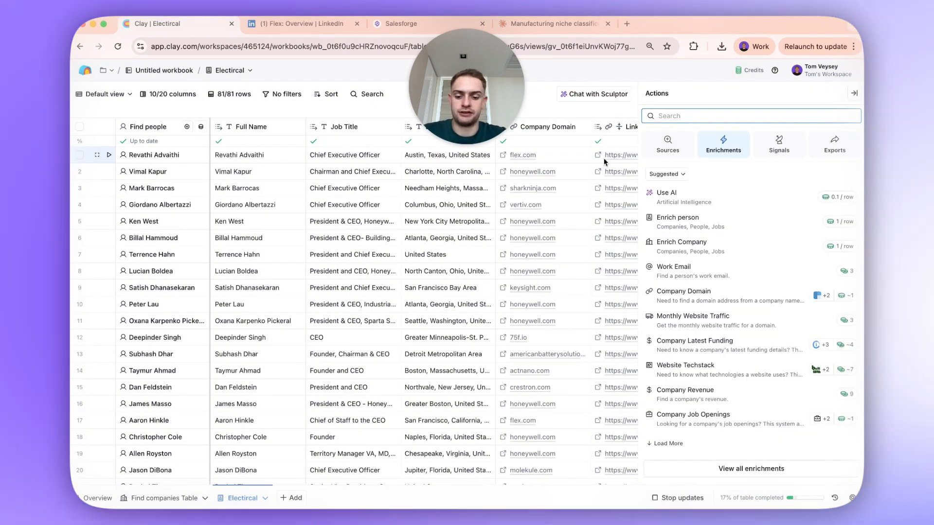
{"action": "type", "text": "find people"}
{"action": "left_click", "coordinate": [734, 138]}
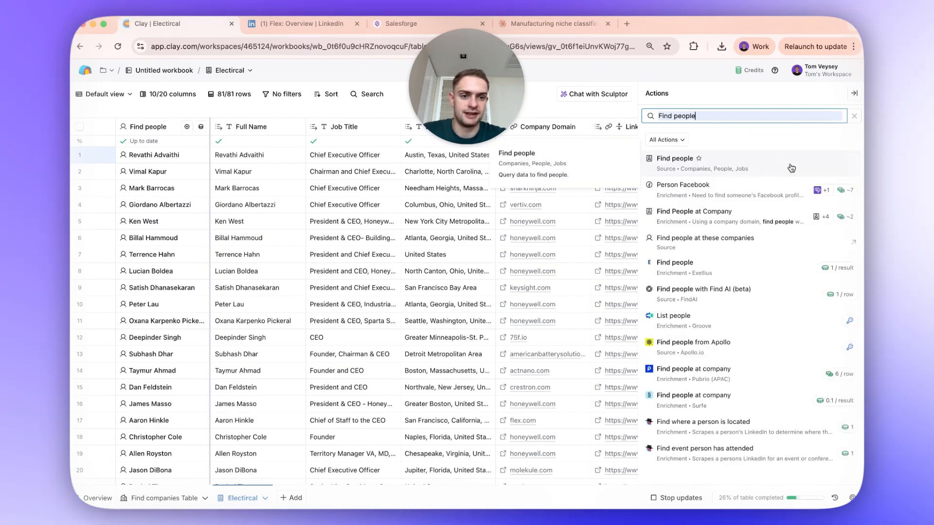
{"action": "left_click", "coordinate": [791, 168]}
- Replace the Electircal company source in the people search with the Find companies Table
{"action": "scroll", "coordinate": [129, 363], "scroll_direction": "down", "scroll_amount": 5}
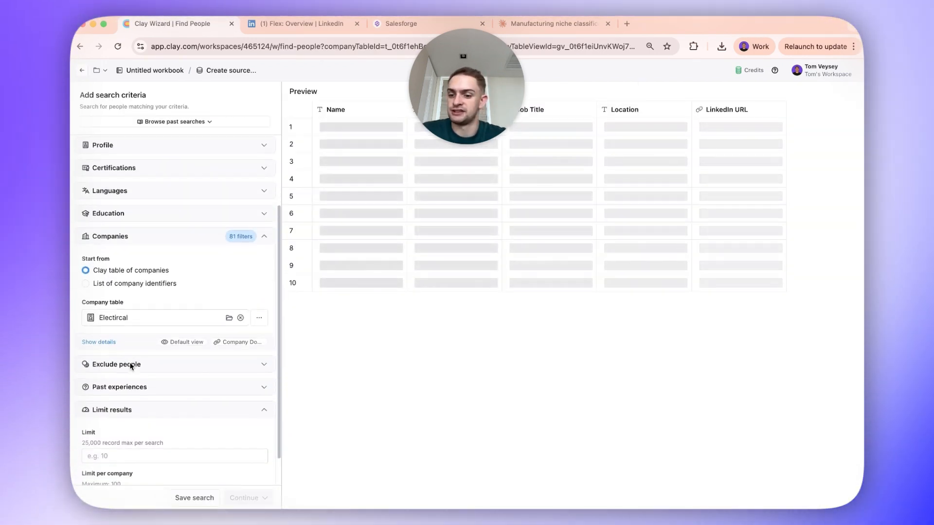
{"action": "left_click", "coordinate": [93, 334]}
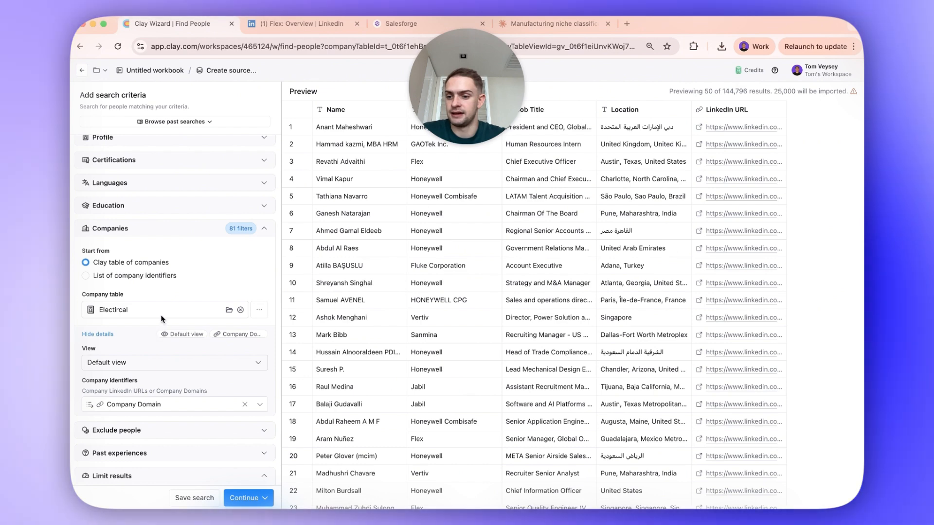
{"action": "left_click", "coordinate": [241, 309]}
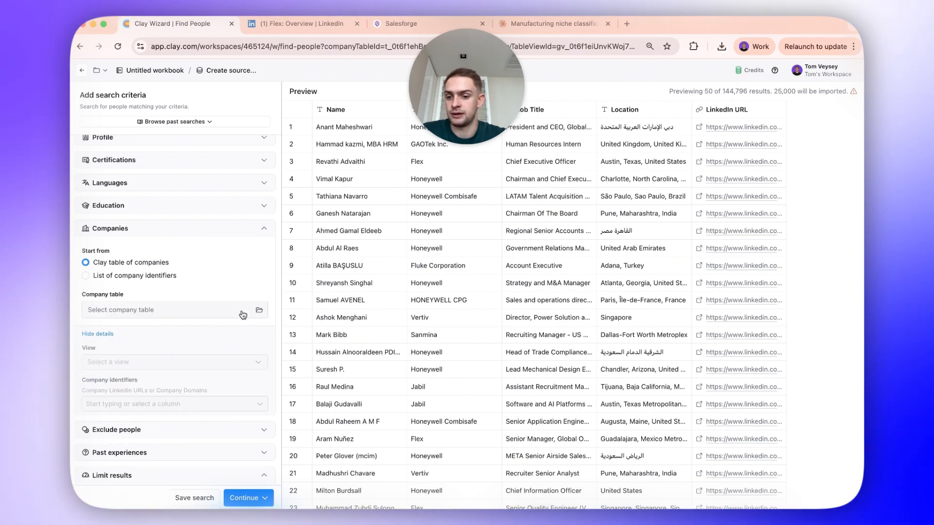
{"action": "left_click", "coordinate": [259, 310]}
{"action": "left_click", "coordinate": [441, 194]}
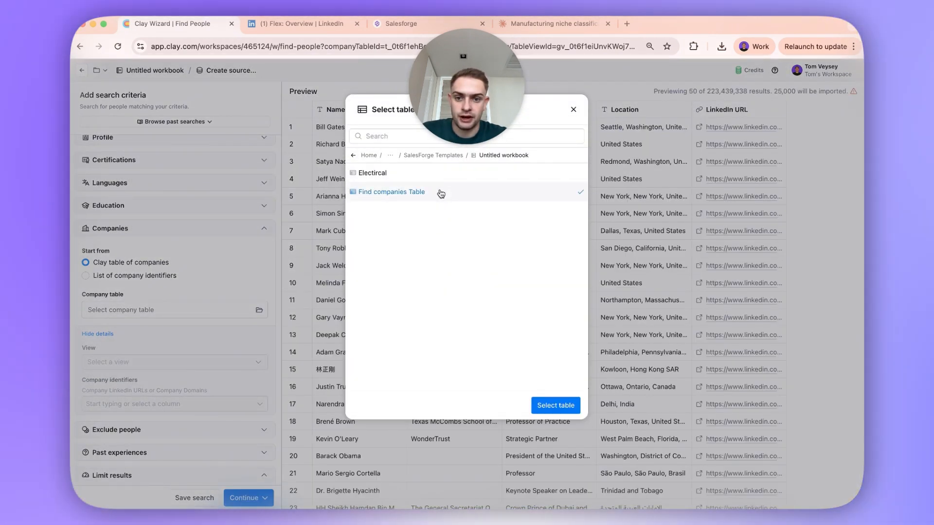
{"action": "left_click", "coordinate": [543, 406]}
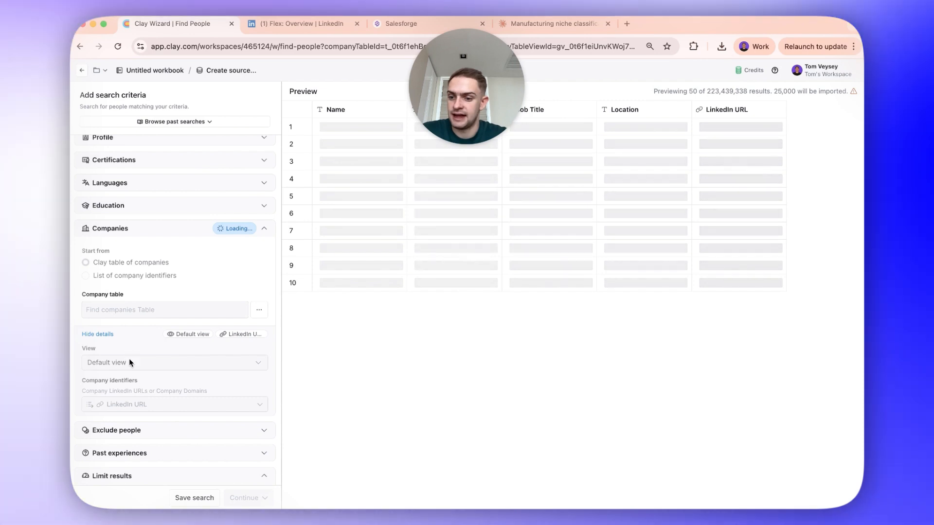
- Limit the people search's company source to the Chemical view of the companies table
{"action": "left_click", "coordinate": [114, 334]}
{"action": "left_click", "coordinate": [97, 334]}
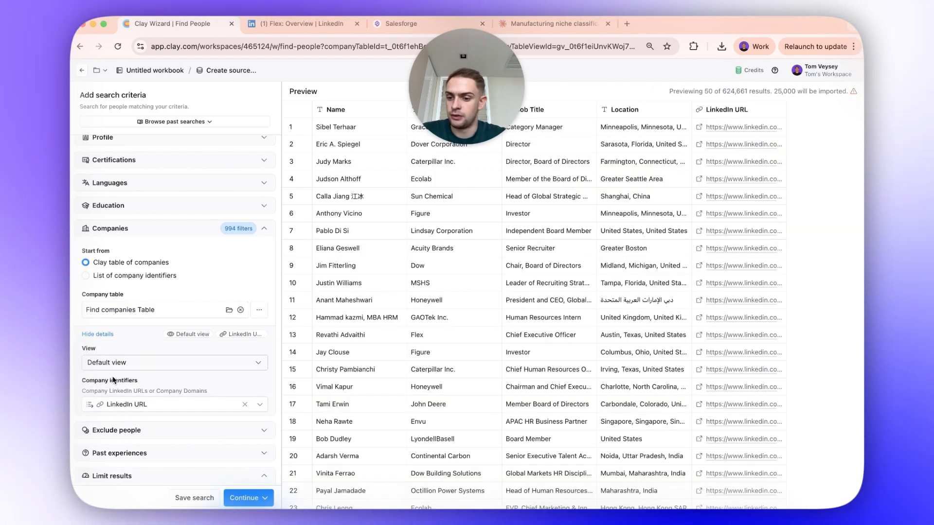
{"action": "left_click", "coordinate": [121, 363]}
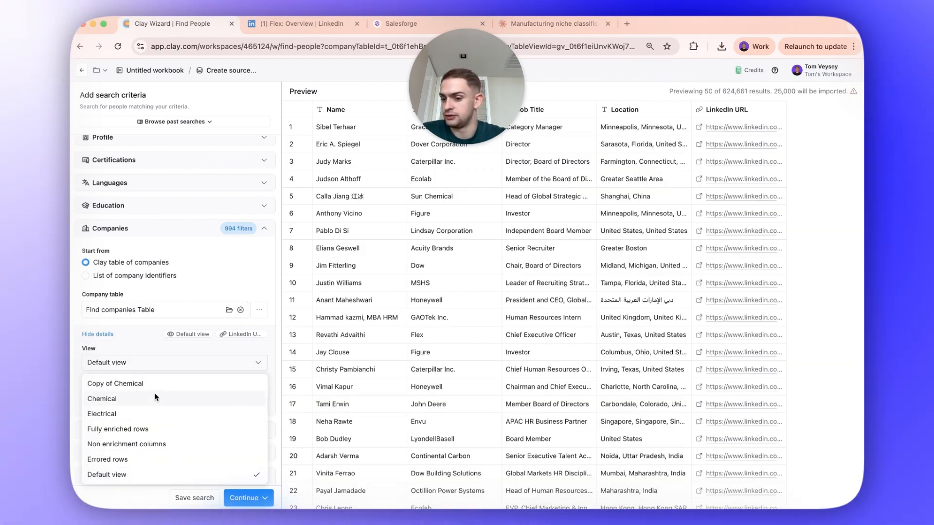
{"action": "left_click", "coordinate": [153, 399]}
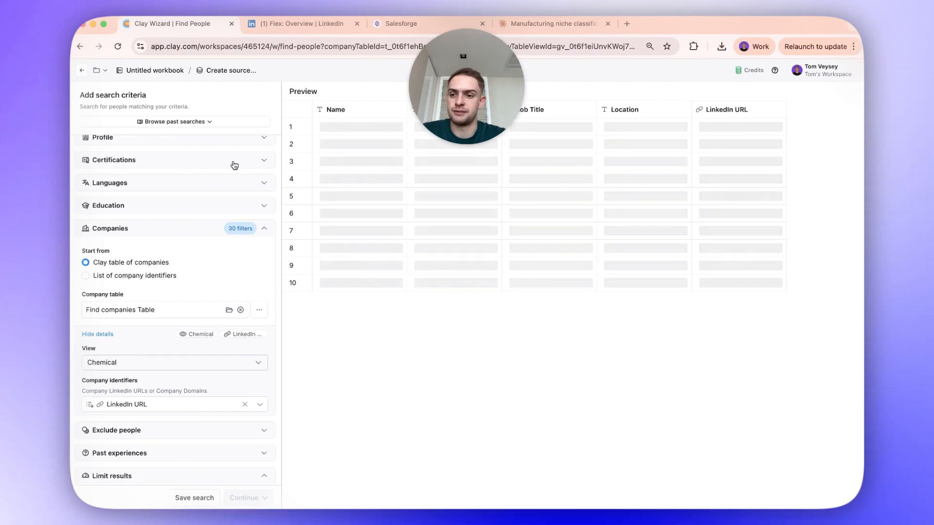
{"action": "scroll", "coordinate": [197, 247], "scroll_direction": "up", "scroll_amount": 3}
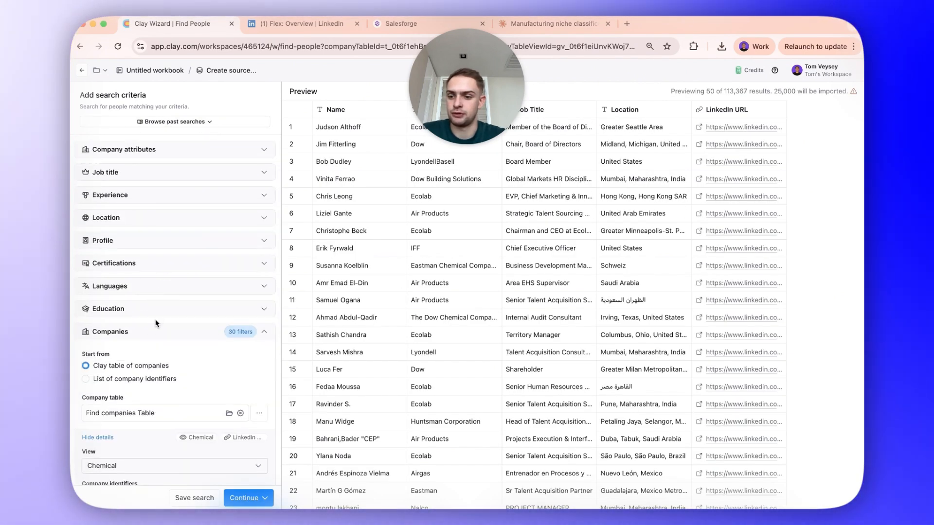
{"action": "left_click", "coordinate": [156, 326]}
{"action": "left_click", "coordinate": [166, 217]}
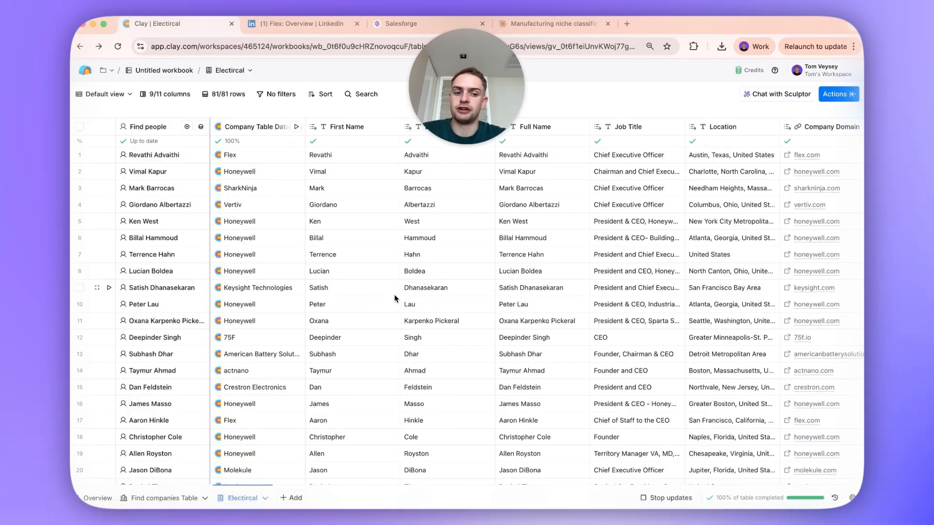
- Duplicate the Electircal table's default view and name the copy "Emails"
{"action": "scroll", "coordinate": [395, 298], "scroll_direction": "right", "scroll_amount": 4}
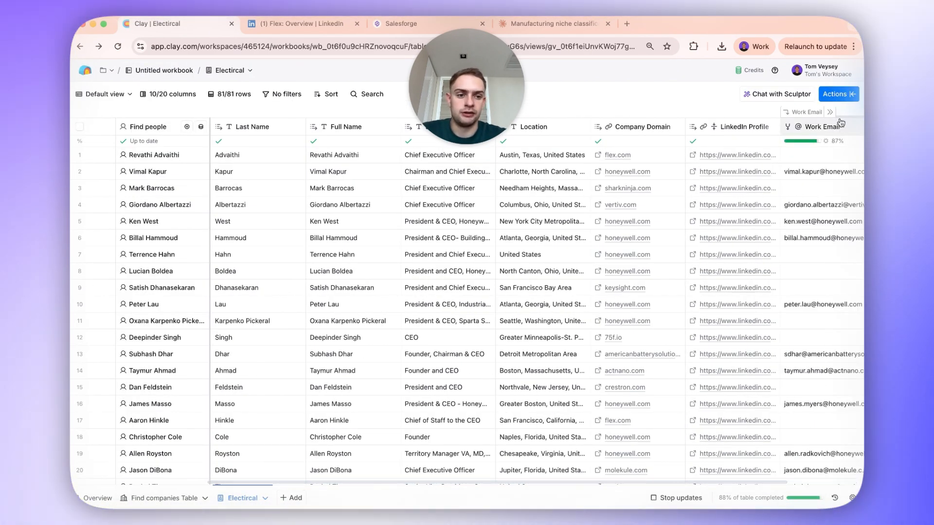
{"action": "scroll", "coordinate": [822, 156], "scroll_direction": "right", "scroll_amount": 2}
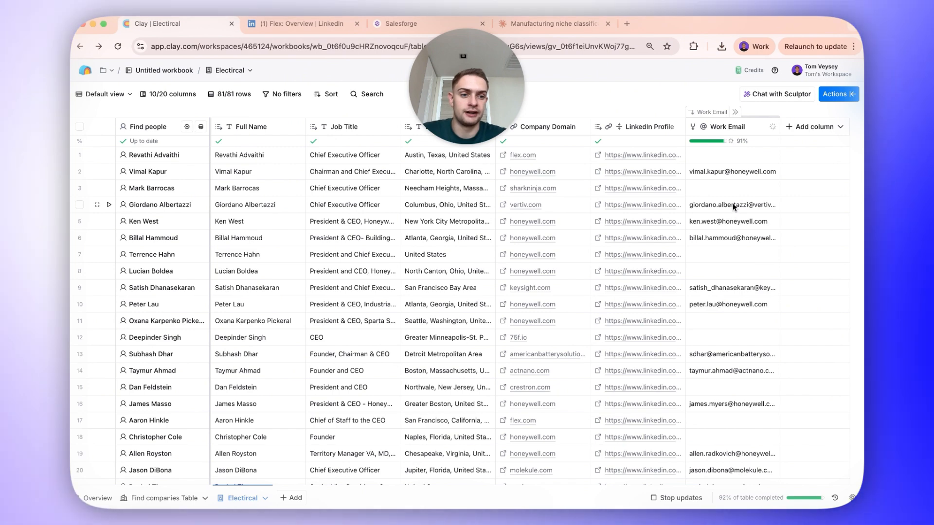
{"action": "left_click", "coordinate": [105, 93]}
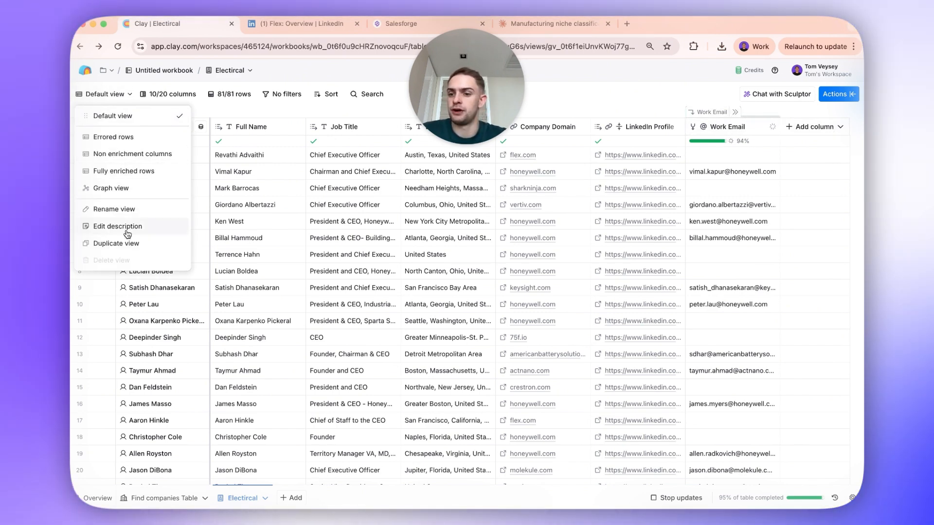
{"action": "left_click", "coordinate": [127, 246]}
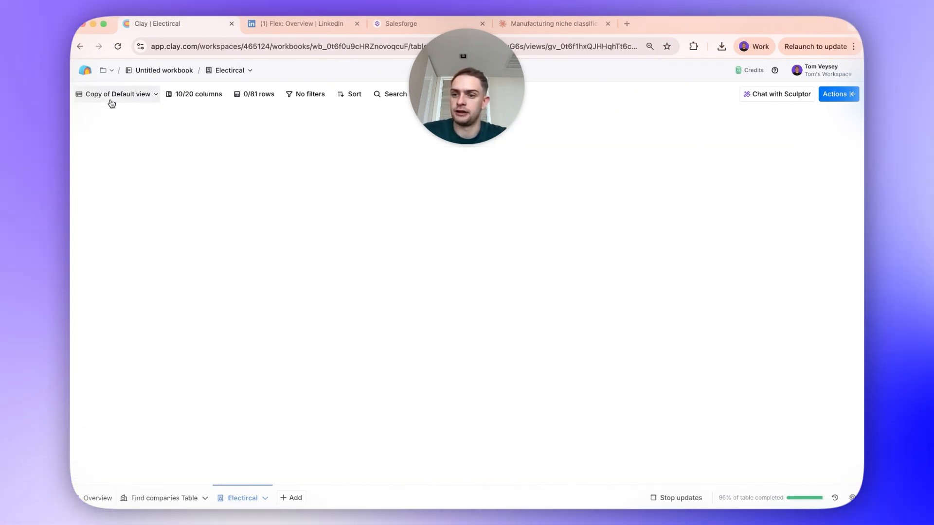
{"action": "double_click", "coordinate": [111, 95]}
{"action": "type", "text": "Emails"}
{"action": "key", "text": "Return"}
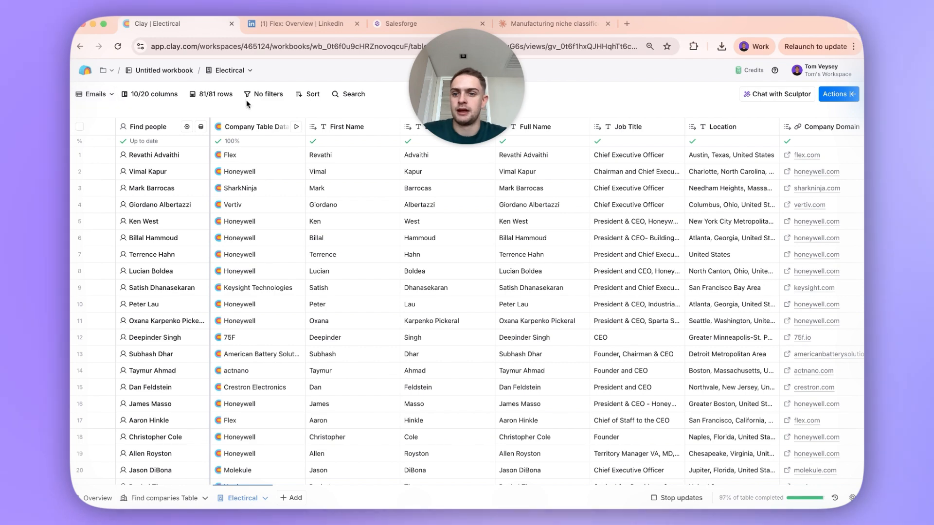
- Filter the Emails view to rows where Work Email is not empty
{"action": "left_click", "coordinate": [265, 93]}
{"action": "left_click", "coordinate": [192, 124]}
{"action": "type", "text": "wor"}
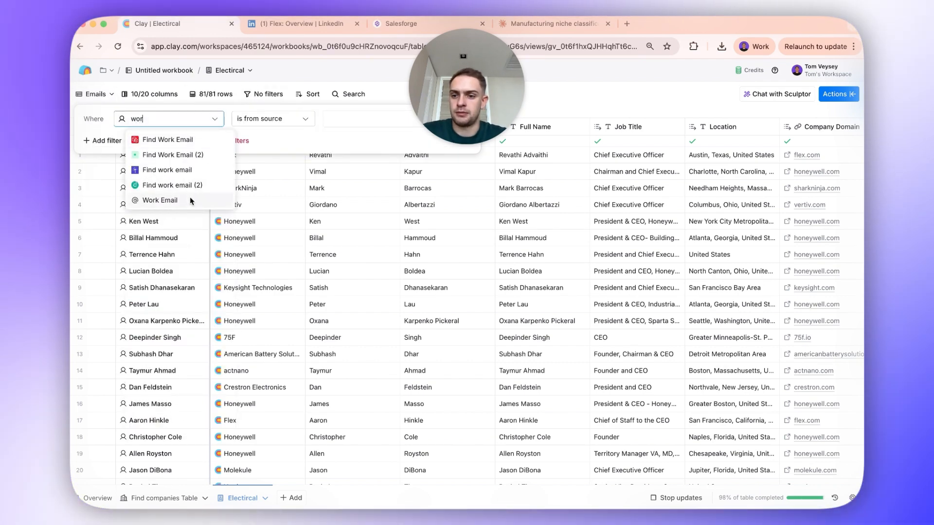
{"action": "left_click", "coordinate": [160, 200]}
{"action": "left_click", "coordinate": [287, 246]}
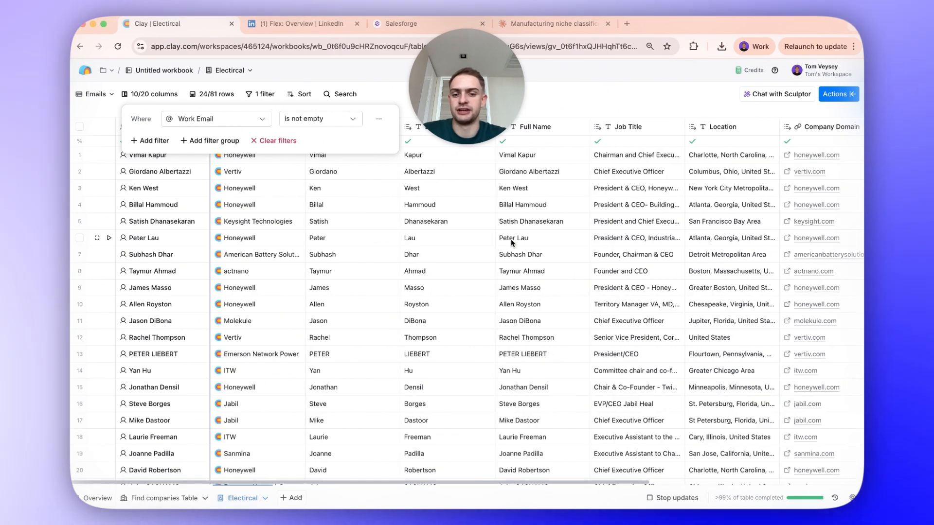
{"action": "left_click", "coordinate": [511, 242]}
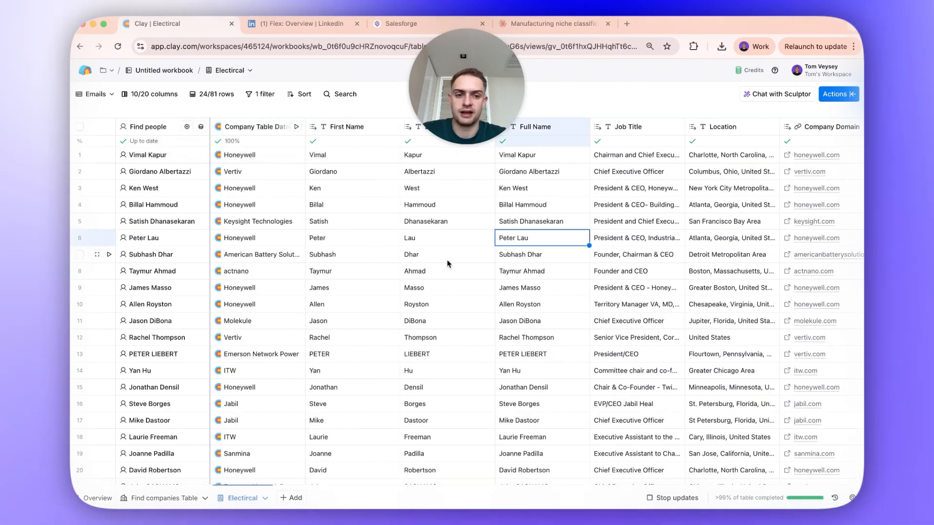
- Search the table's actions for "salesforge" and add the Salesforge "Add lead to existing sequence" enrichment
{"action": "scroll", "coordinate": [447, 263], "scroll_direction": "right", "scroll_amount": 6}
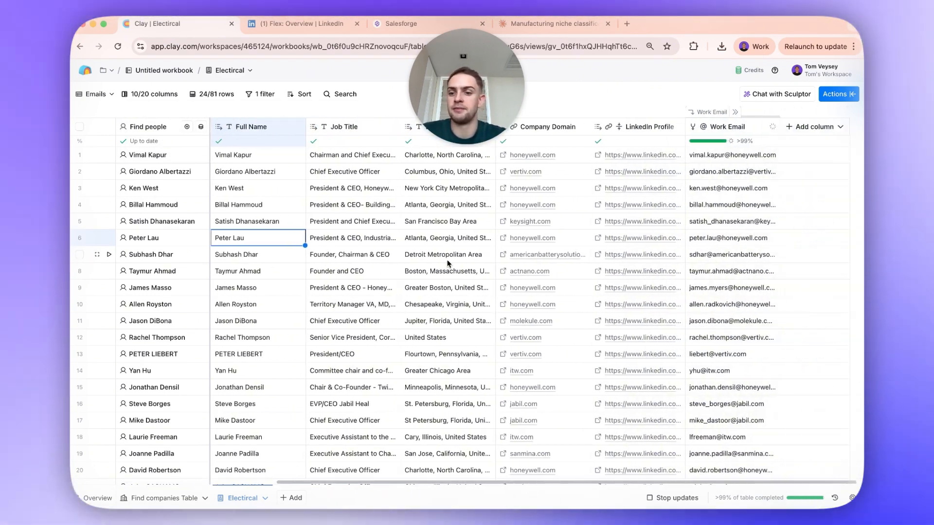
{"action": "left_click", "coordinate": [848, 96]}
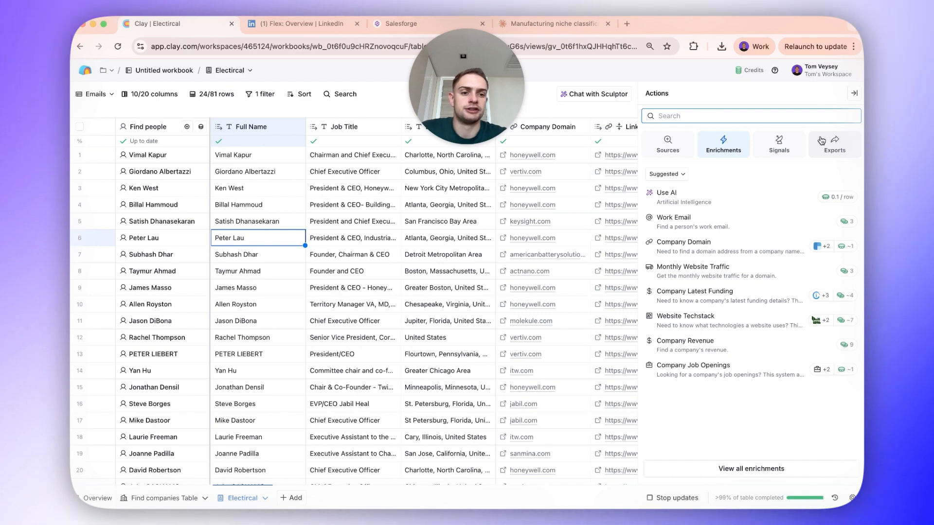
{"action": "type", "text": "salesforge"}
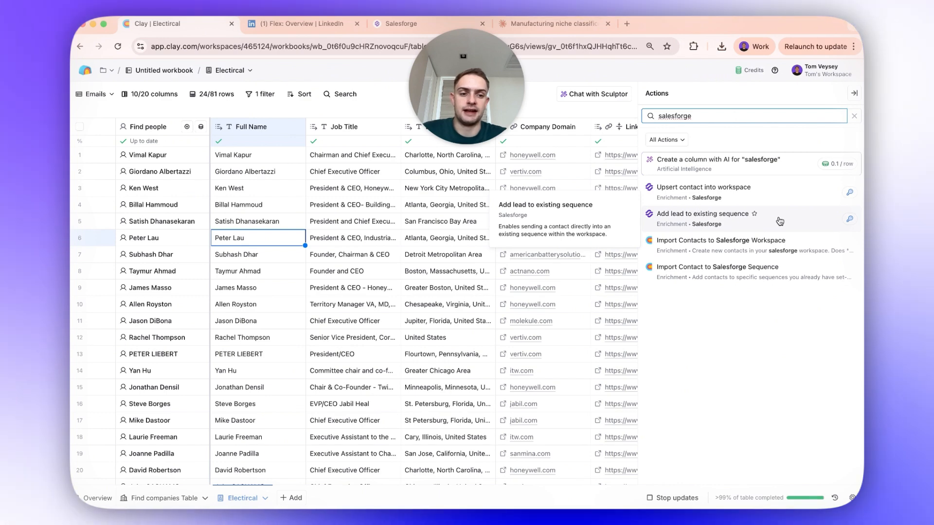
{"action": "left_click", "coordinate": [780, 221]}
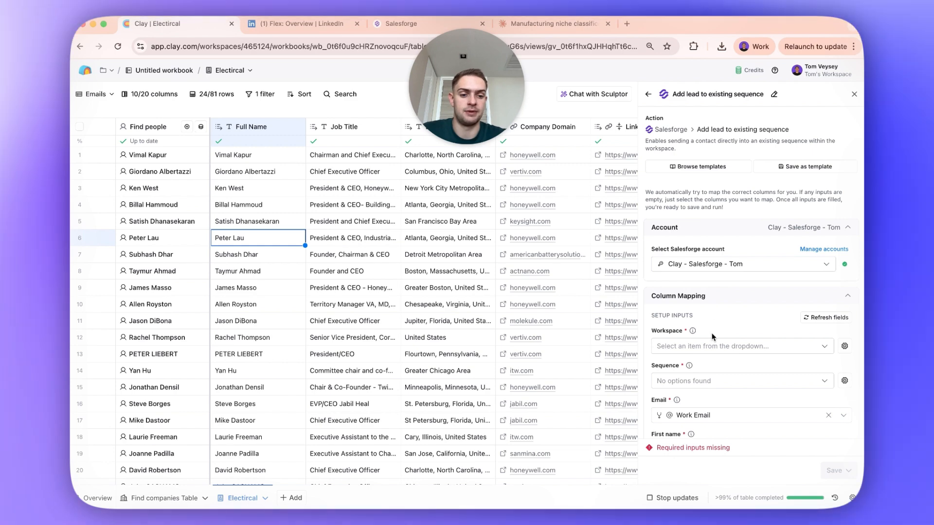
- Set the Salesforge workspace to Adopt Clay and the sequence to Electrical Manufacturing, keeping the suggested column mappings
{"action": "scroll", "coordinate": [710, 365], "scroll_direction": "down", "scroll_amount": 3}
{"action": "left_click", "coordinate": [722, 284]}
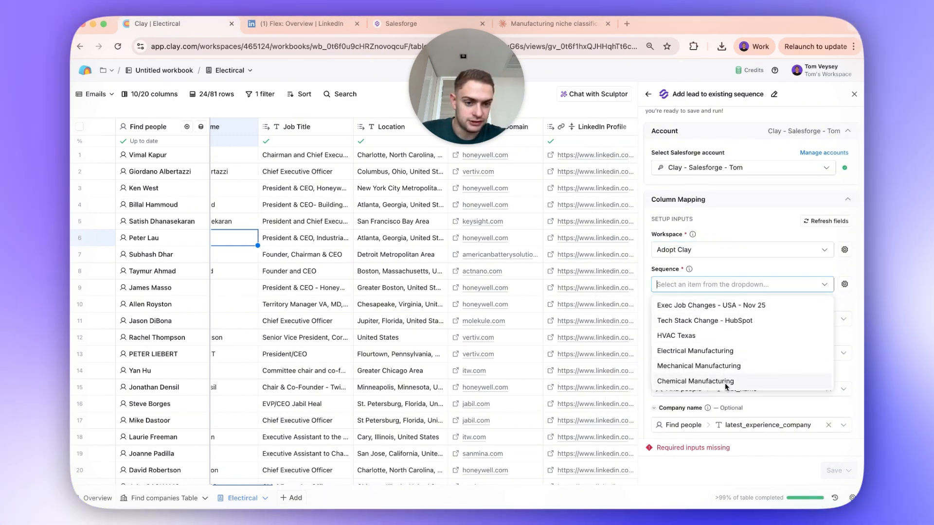
{"action": "left_click", "coordinate": [726, 352]}
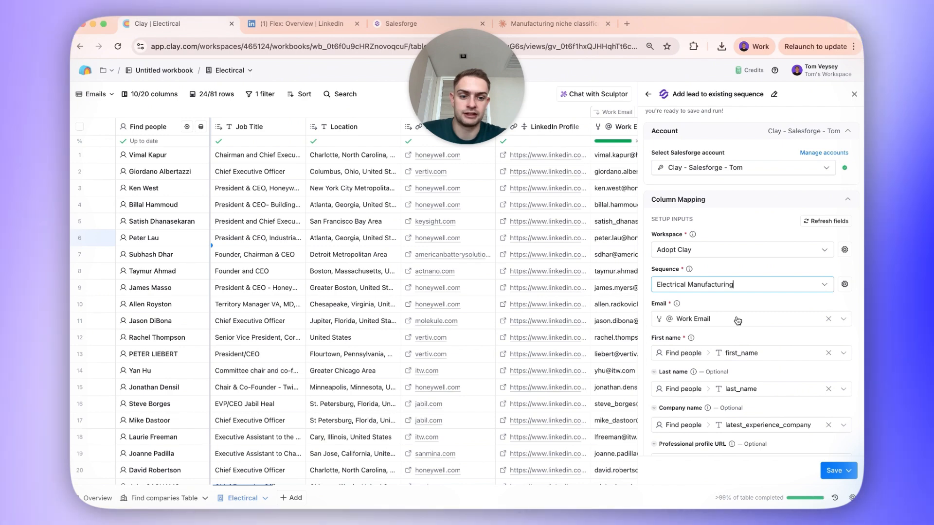
{"action": "scroll", "coordinate": [737, 320], "scroll_direction": "down", "scroll_amount": 4}
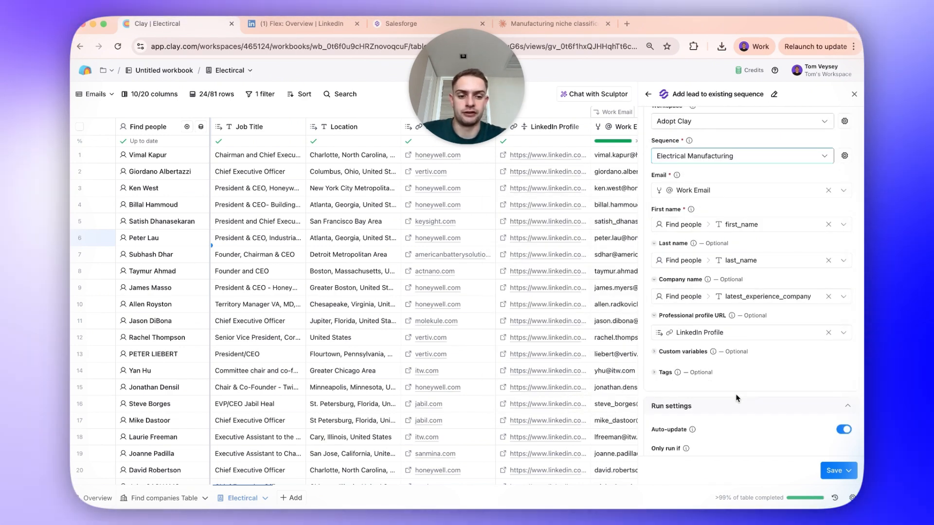
{"action": "scroll", "coordinate": [737, 398], "scroll_direction": "down", "scroll_amount": 2}
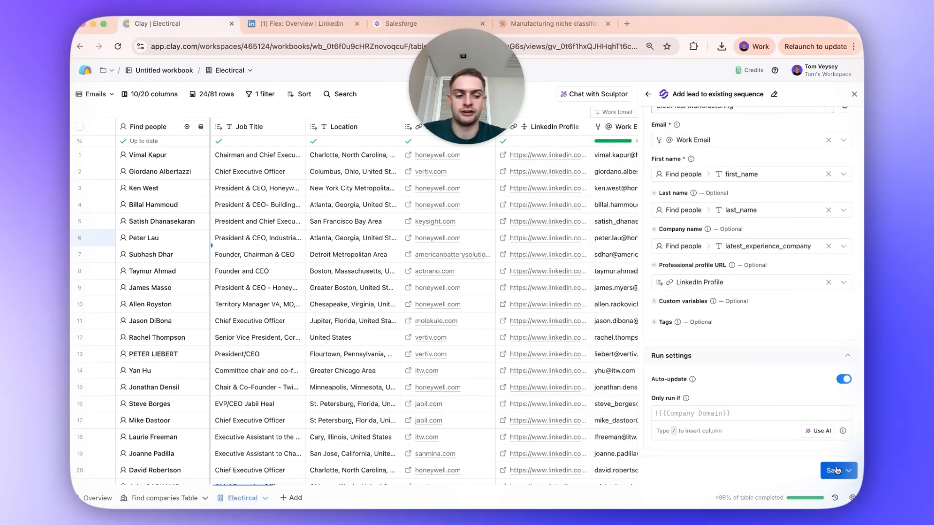